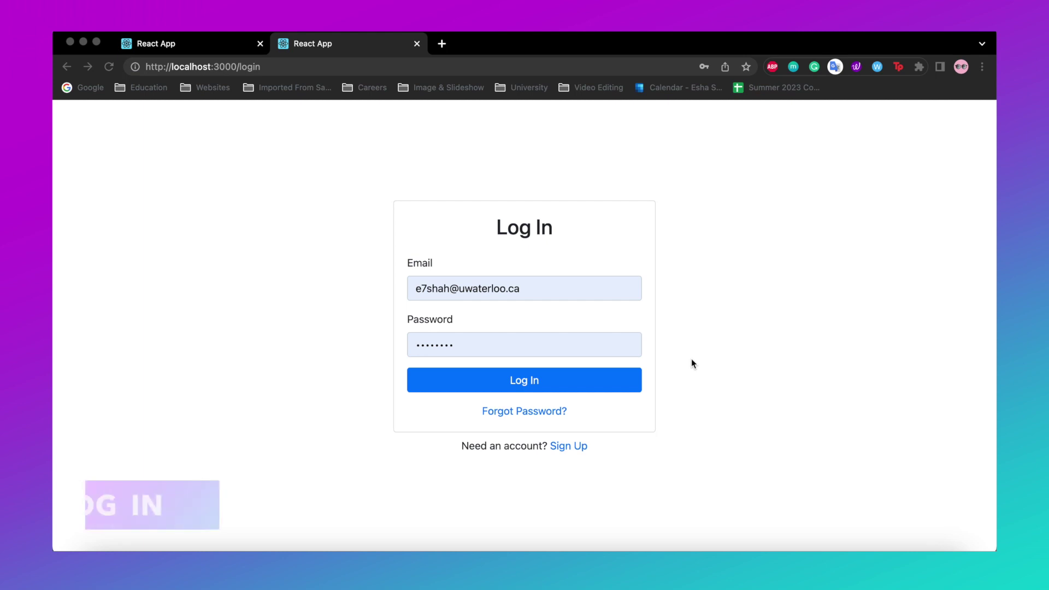
Return from the sign-up form and log in to HonkedIn with the filled-in credentials.
left_click(569, 449)
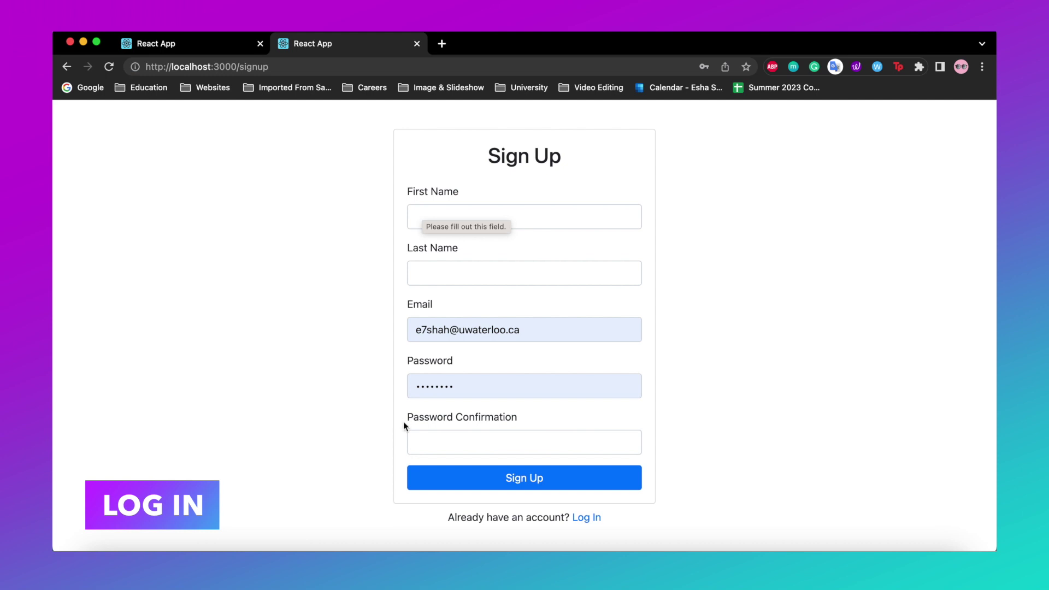
left_click(589, 517)
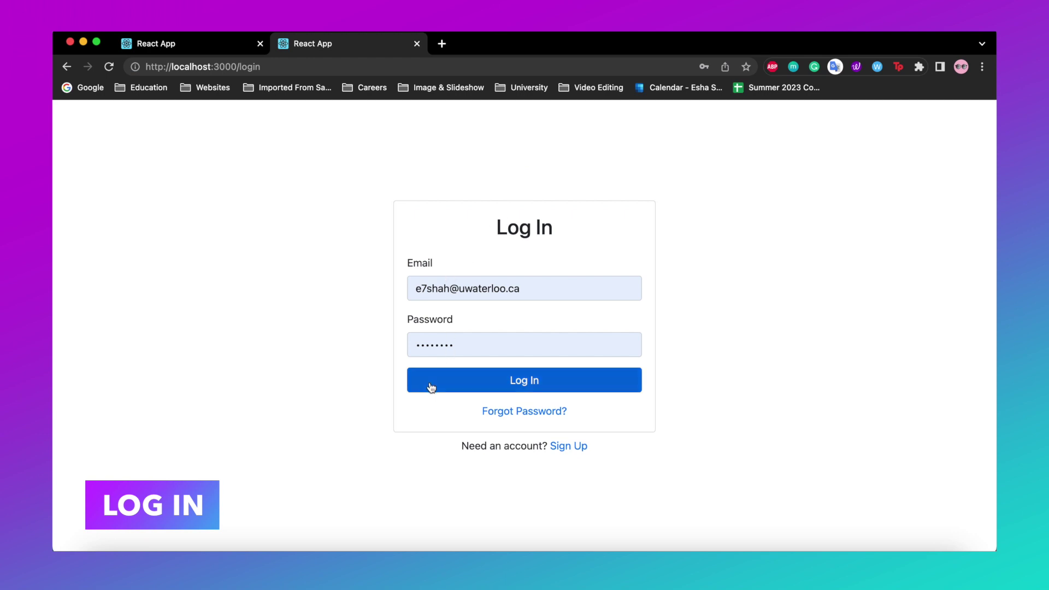
left_click(430, 382)
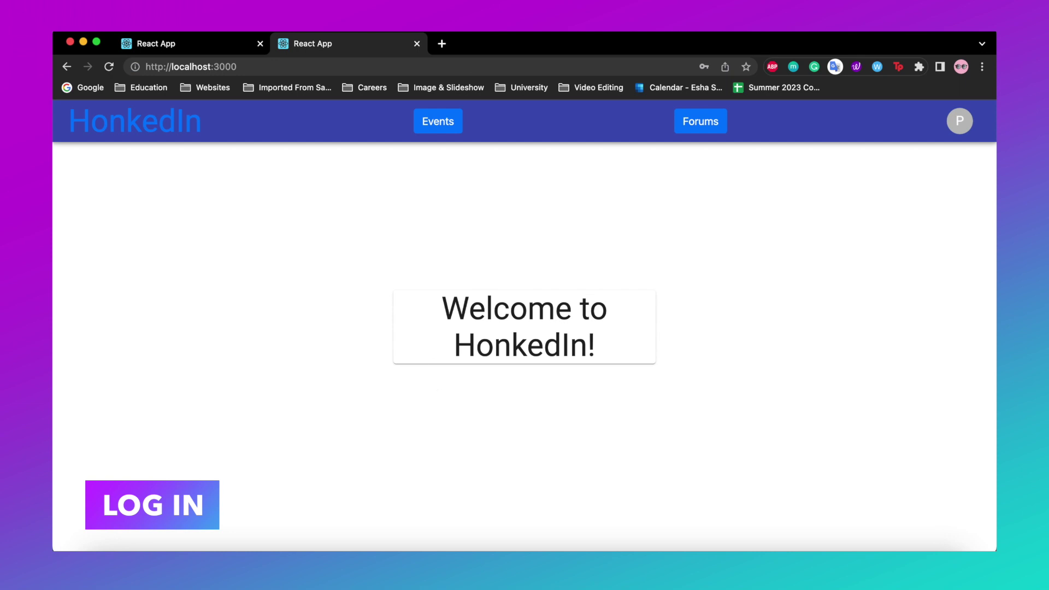
Browse the Events, Forums and account menus, then open Events > Create Events.
left_click(438, 122)
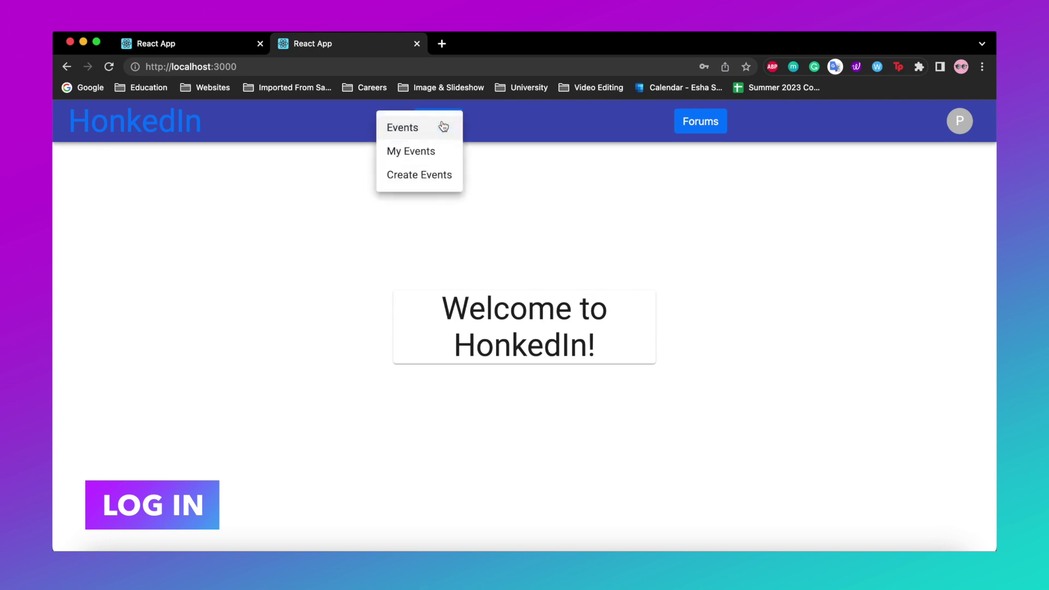
left_click(713, 121)
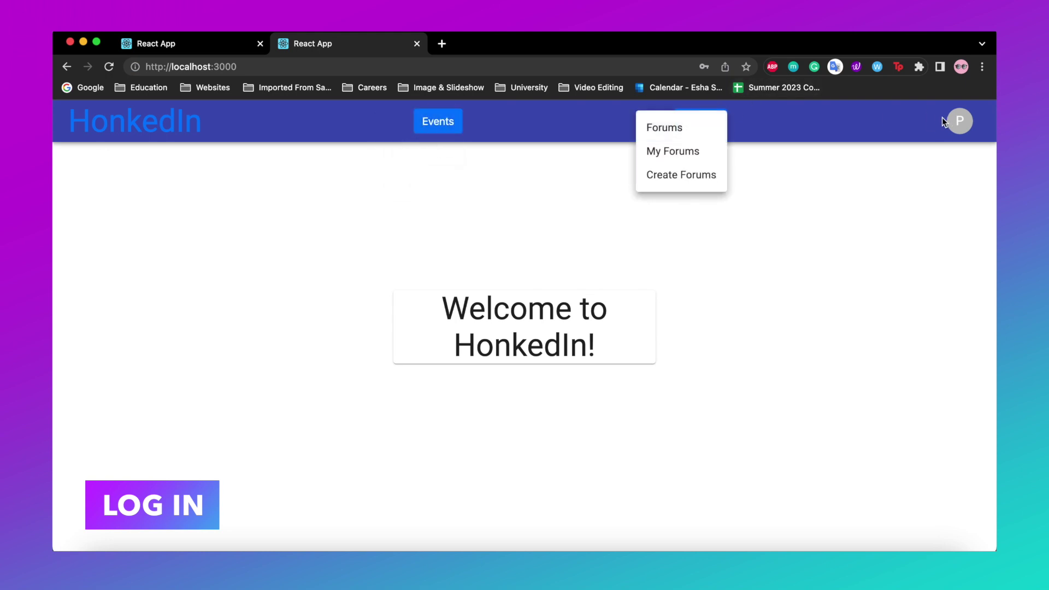
left_click(943, 117)
left_click(959, 120)
left_click(842, 110)
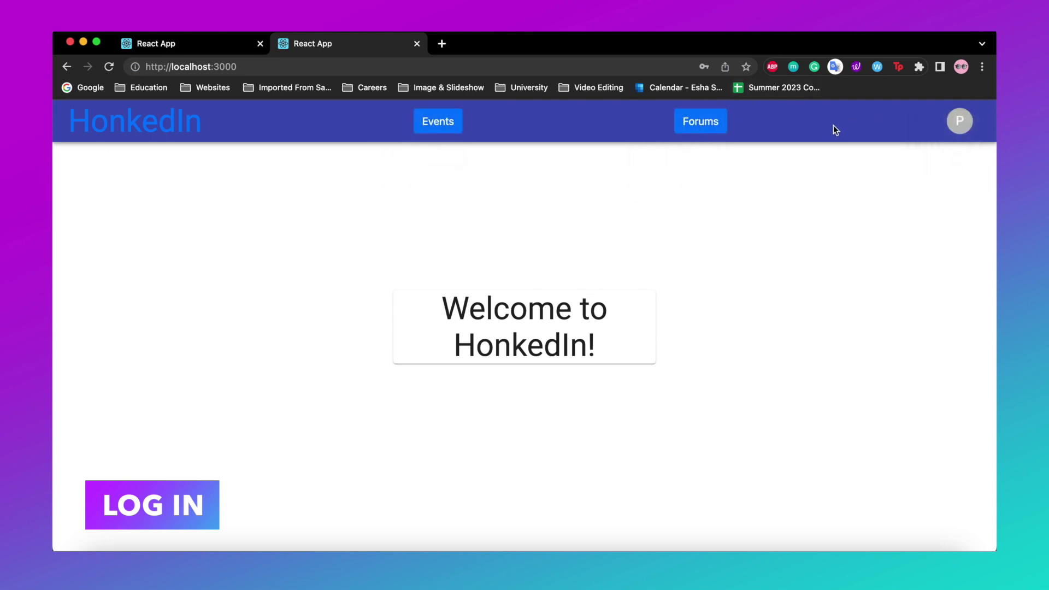
left_click(441, 123)
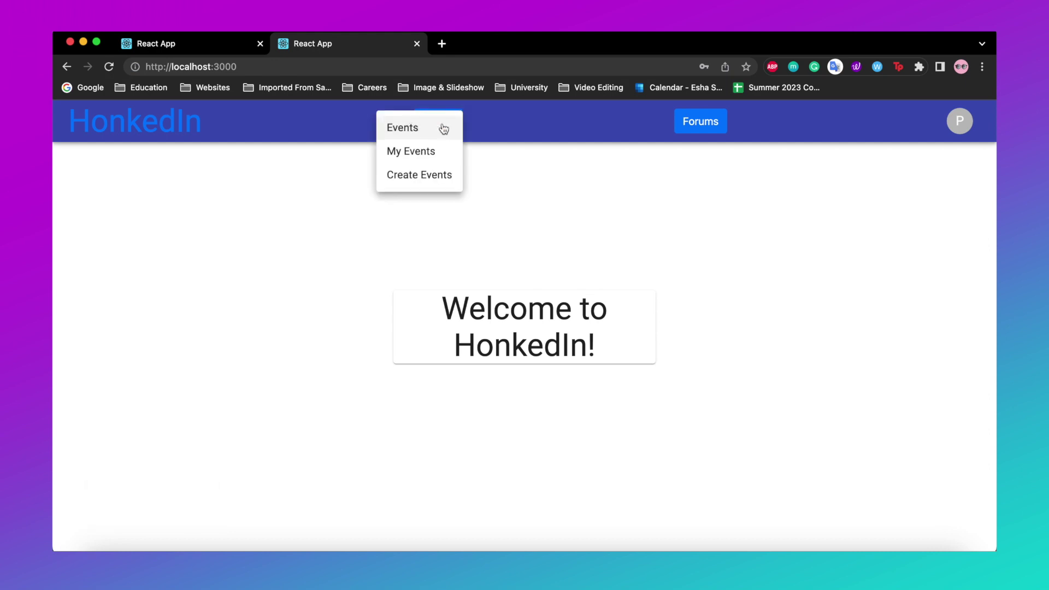
left_click(417, 176)
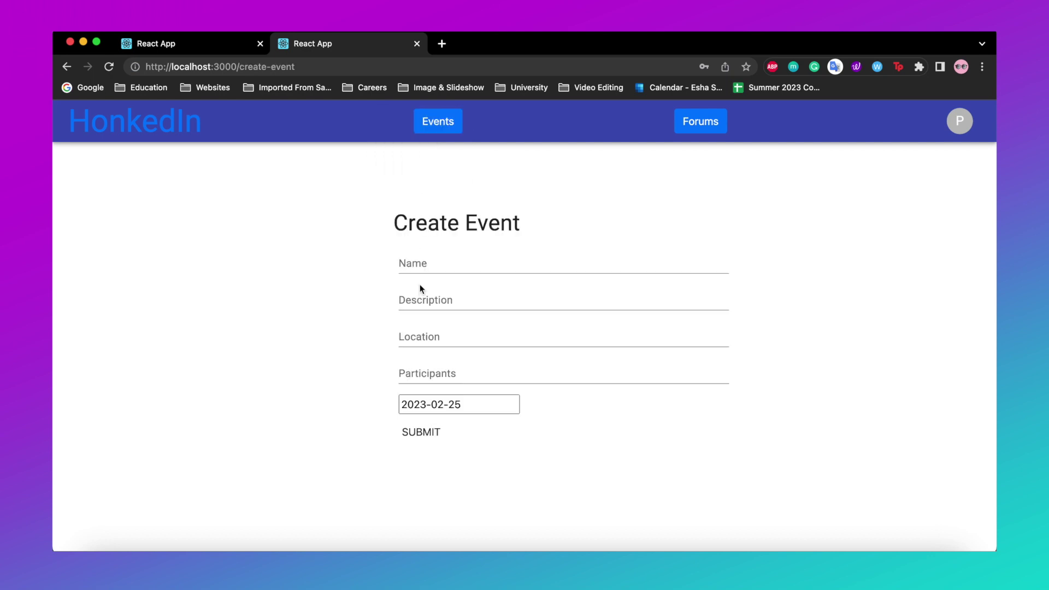
Submit an event named 'Demo video', description 'demo', location RCH 302, 10 participants.
left_click(420, 264)
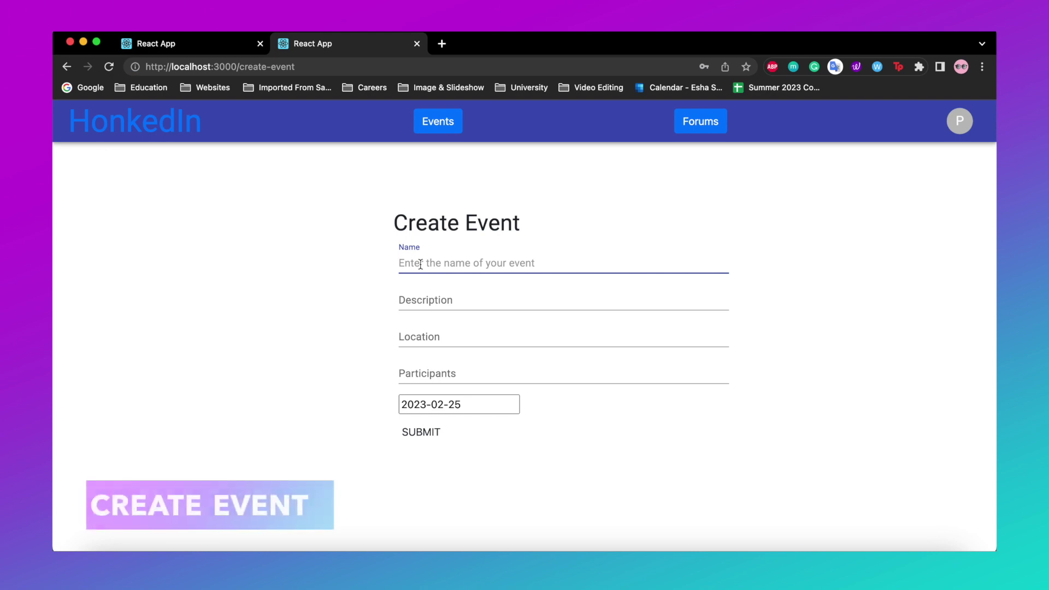
type("Demo video")
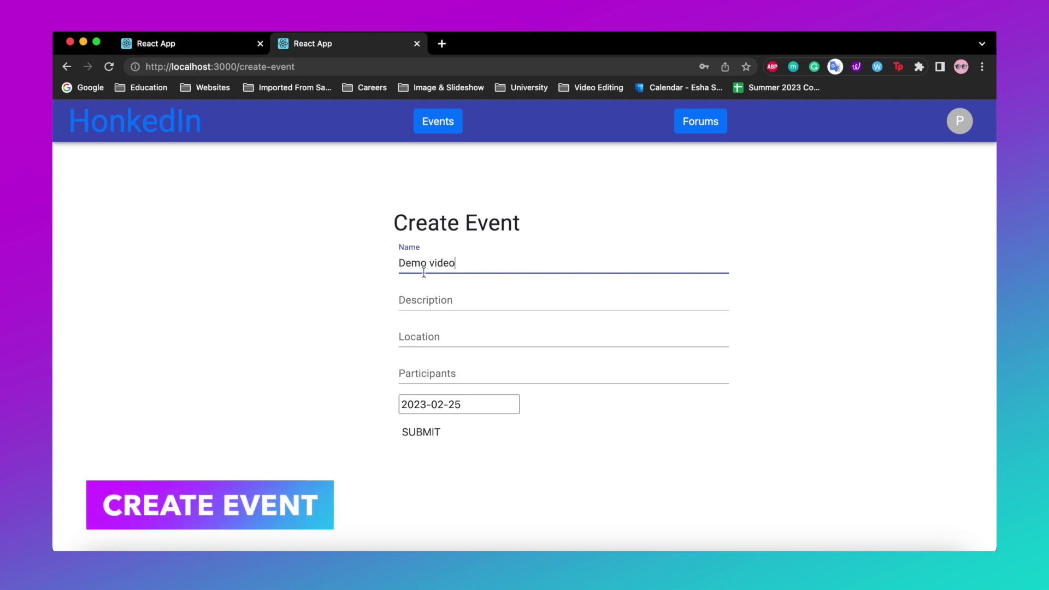
key("Tab")
type("demo")
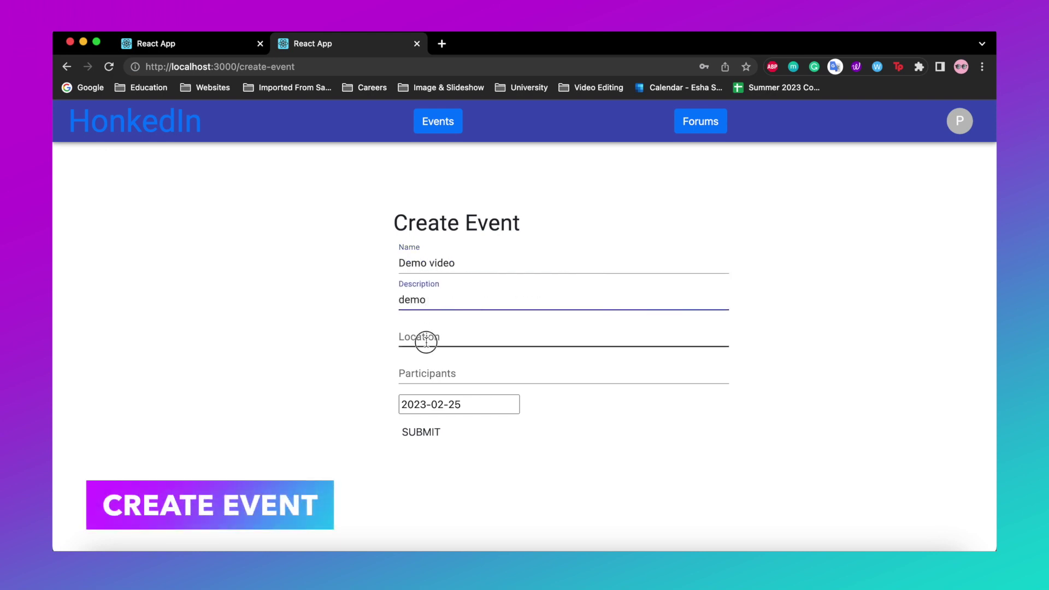
left_click(421, 338)
type("RCH 302")
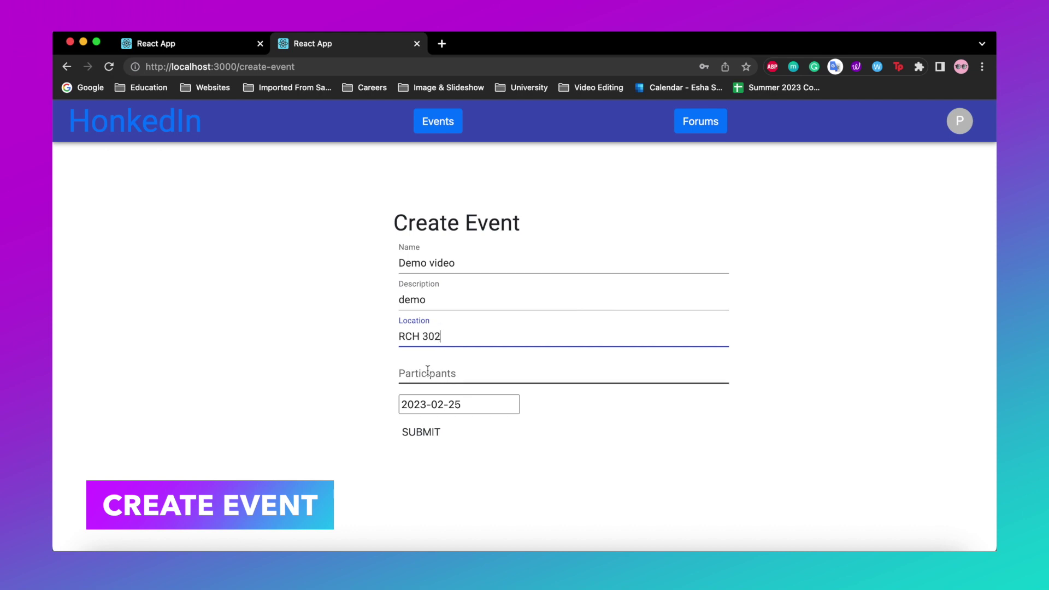
left_click(428, 372)
type("10")
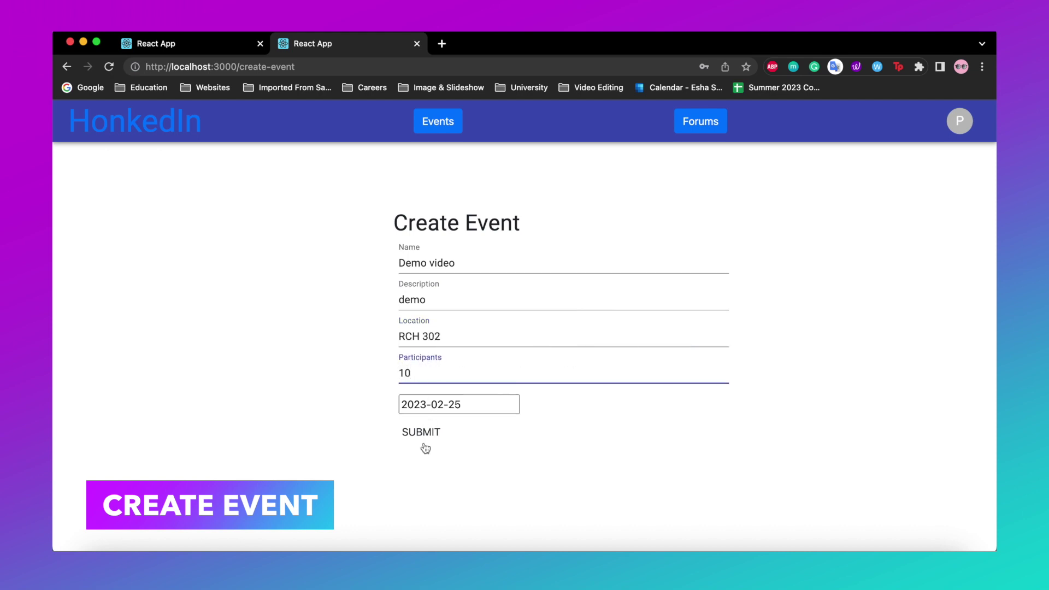
left_click(426, 435)
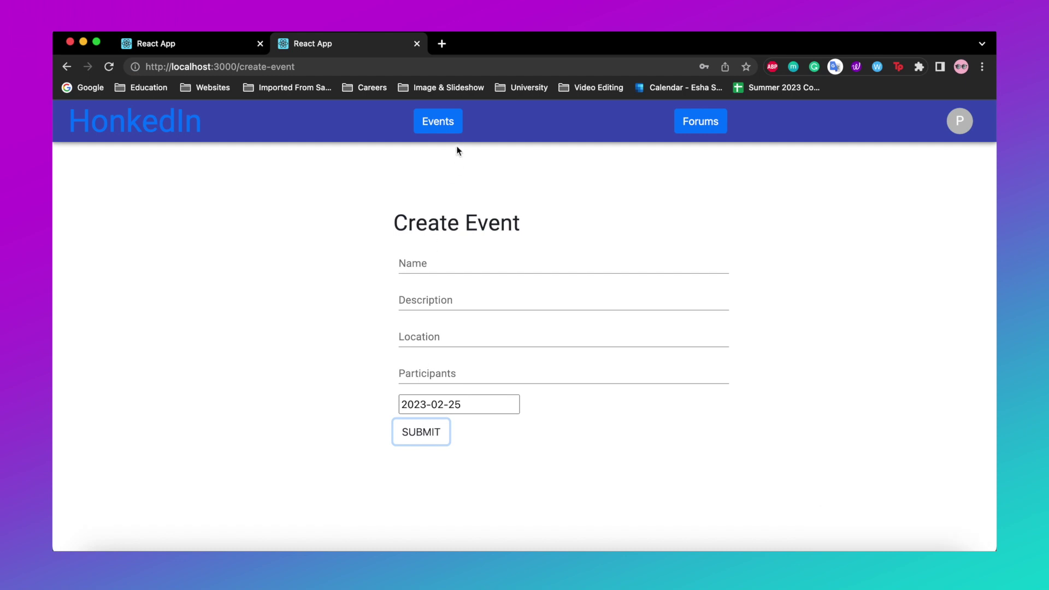
Show Events > Events and scroll through the event cards, including Demo Video Event.
left_click(453, 129)
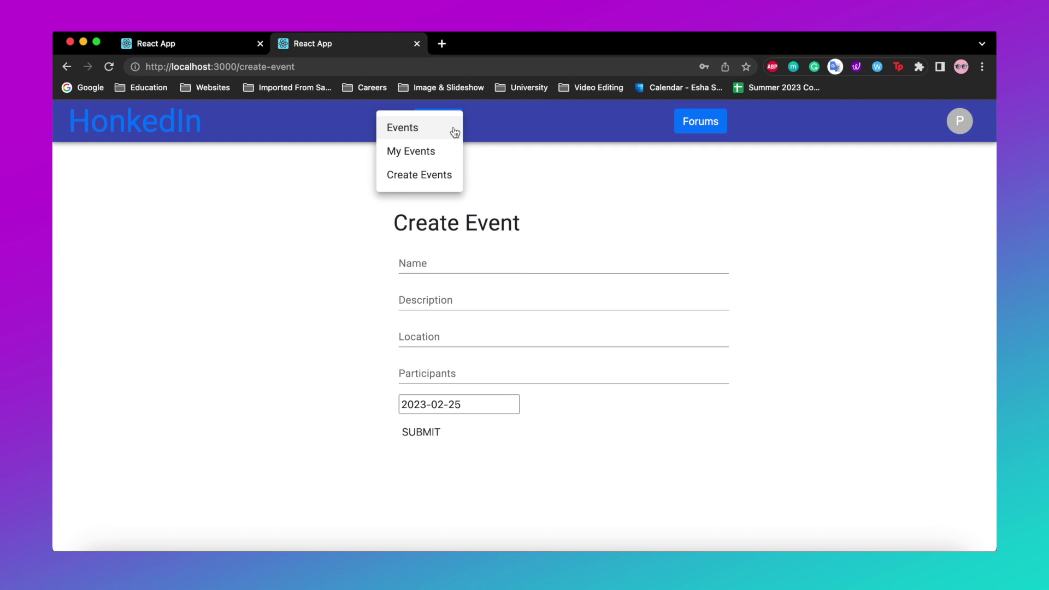
left_click(453, 132)
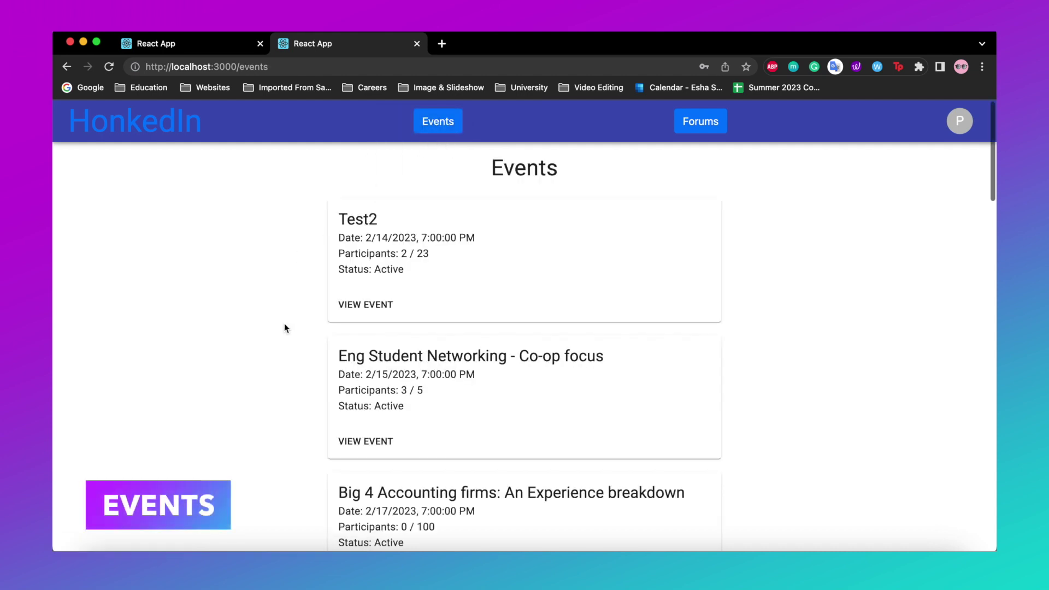
scroll(285, 326, "down", 19)
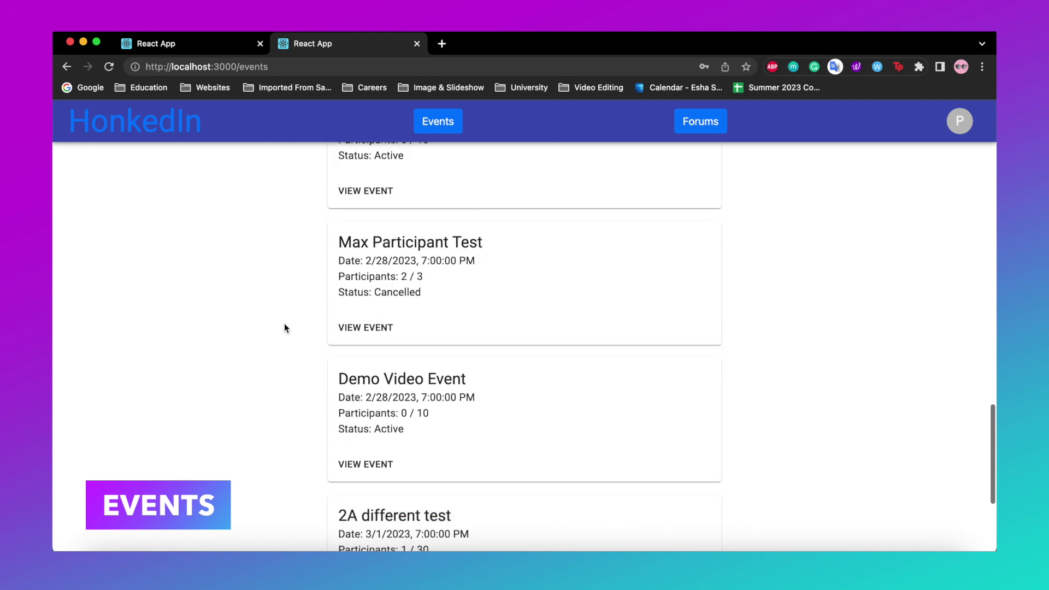
scroll(285, 327, "down", 4)
scroll(285, 327, "up", 19)
scroll(284, 326, "up", 10)
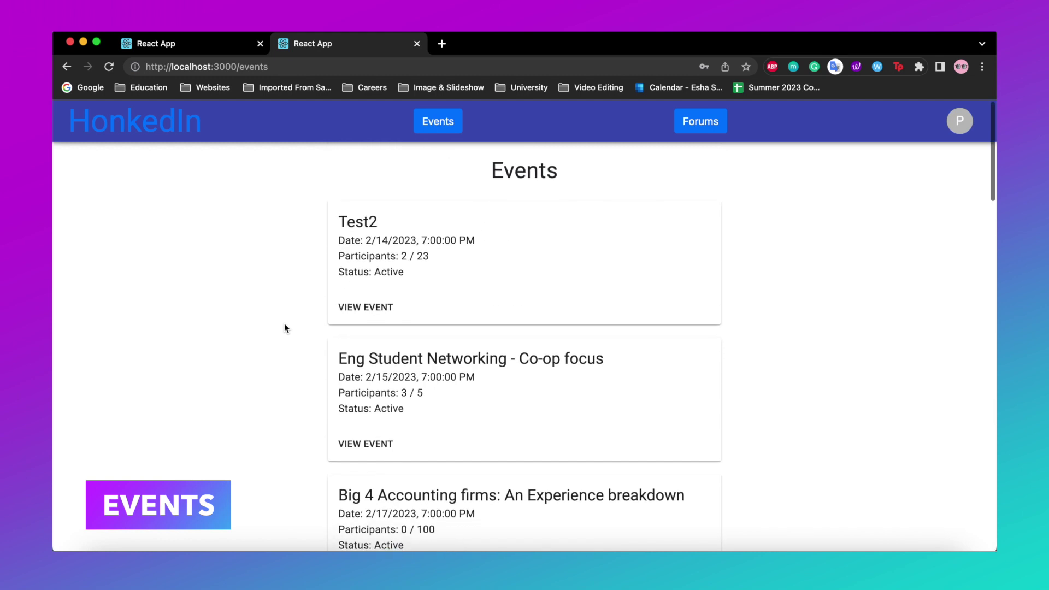
scroll(284, 327, "down", 3)
scroll(284, 327, "down", 2)
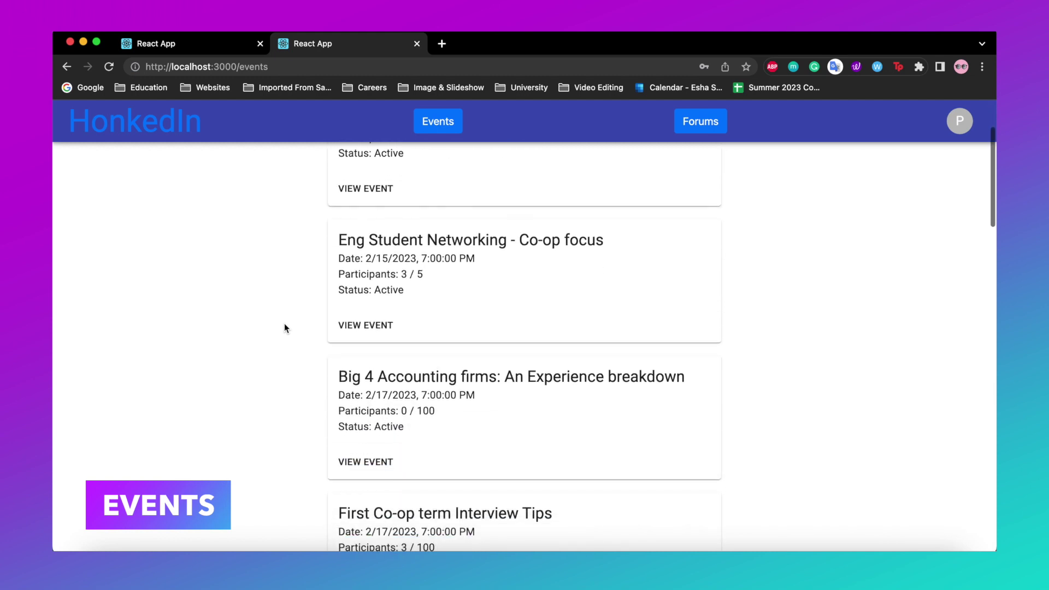
Inspect the Eng Student Networking event's details, attempt to join, then close it.
left_click(363, 333)
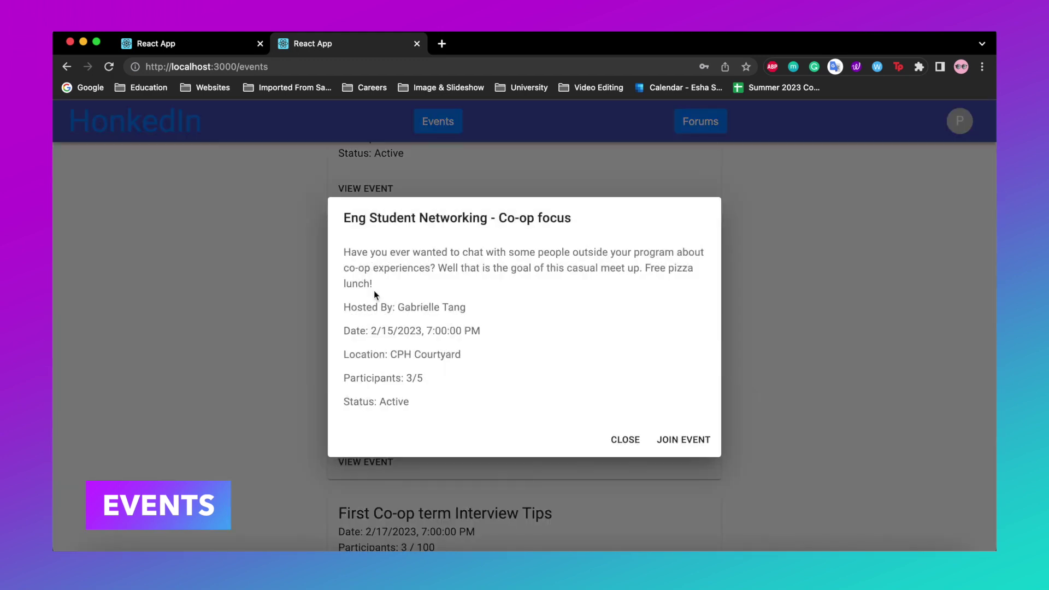
left_click_drag(378, 282, 343, 247)
left_click_drag(480, 310, 398, 310)
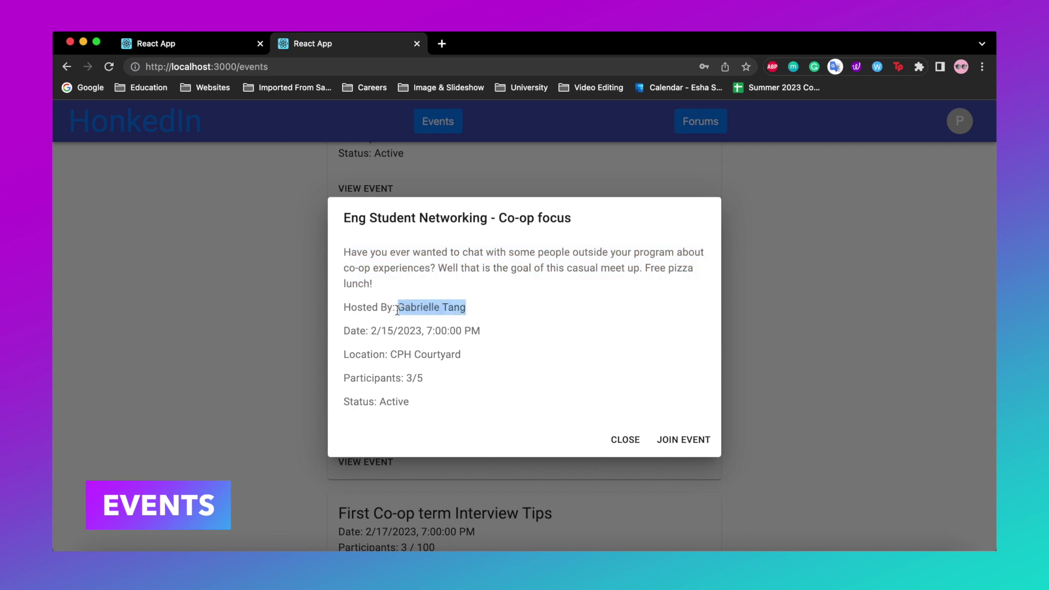
left_click_drag(412, 400, 335, 410)
left_click(526, 330)
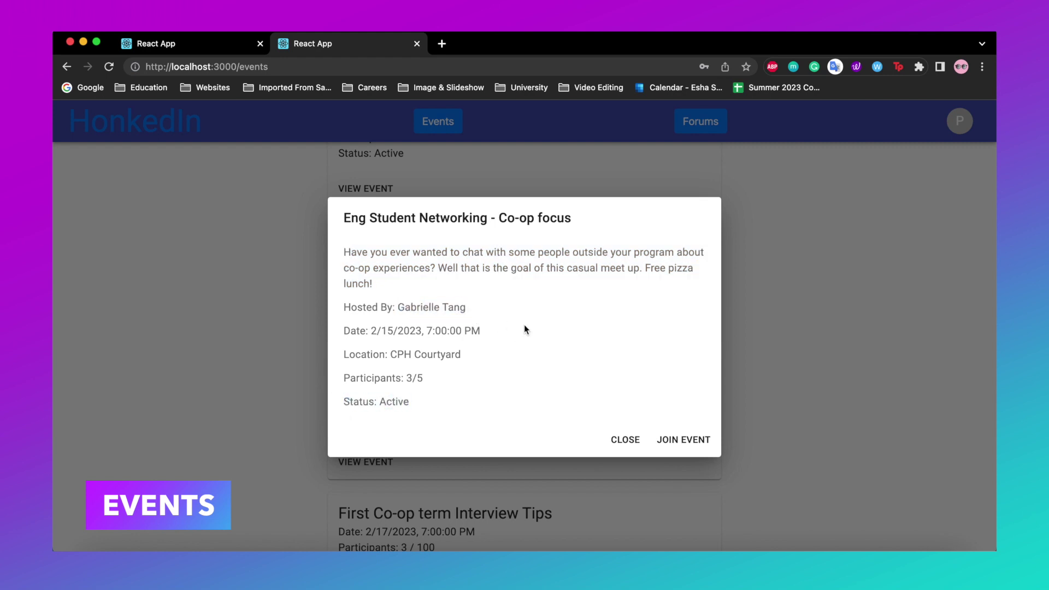
left_click(685, 445)
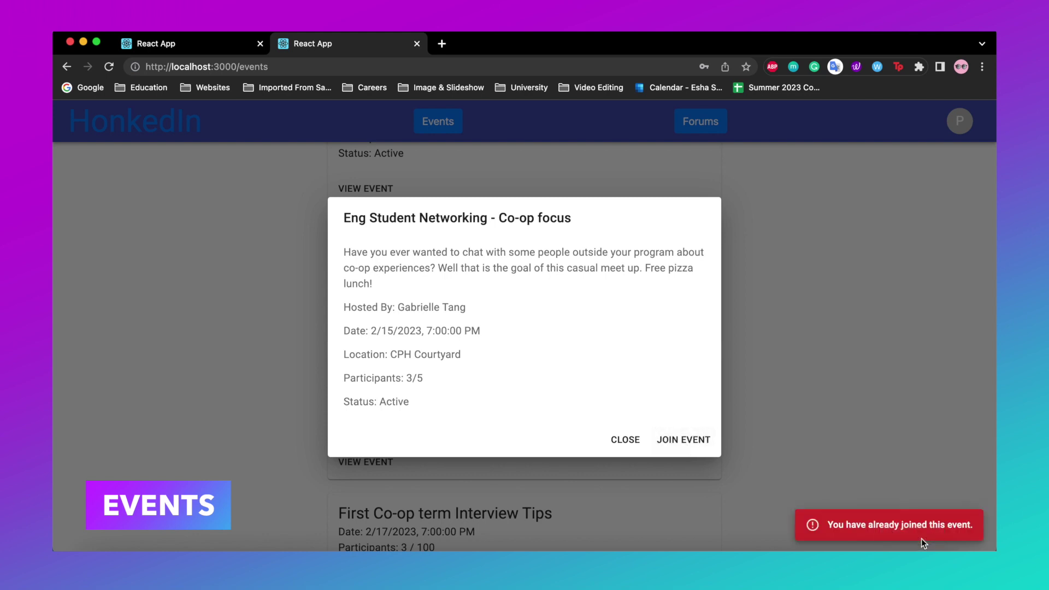
left_click(626, 440)
Join the Big 4 Accounting firms event, raising its participants to 1 / 100.
scroll(497, 287, "down", 2)
left_click(352, 392)
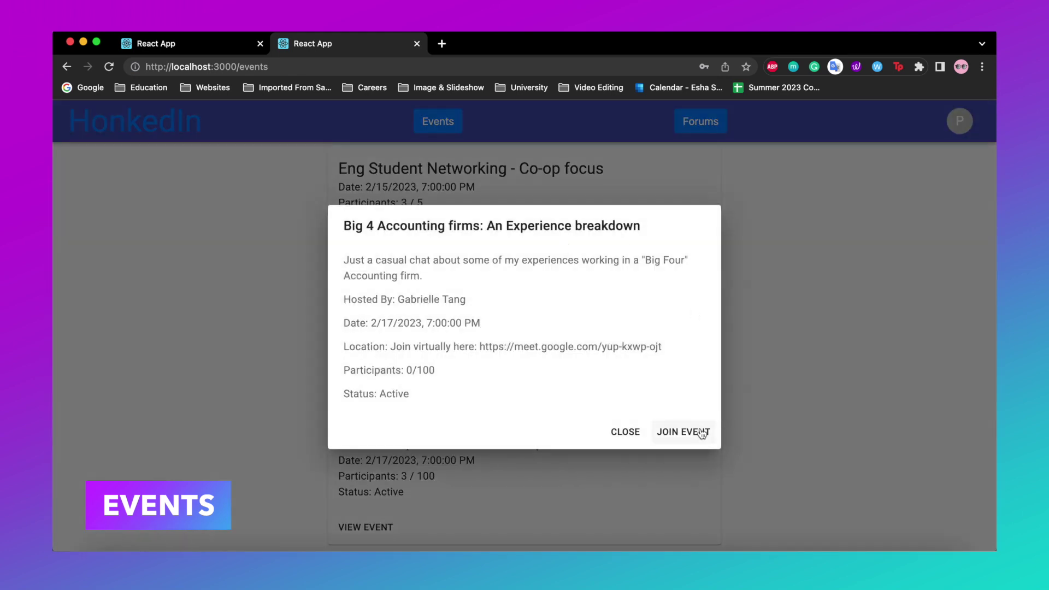
left_click(701, 433)
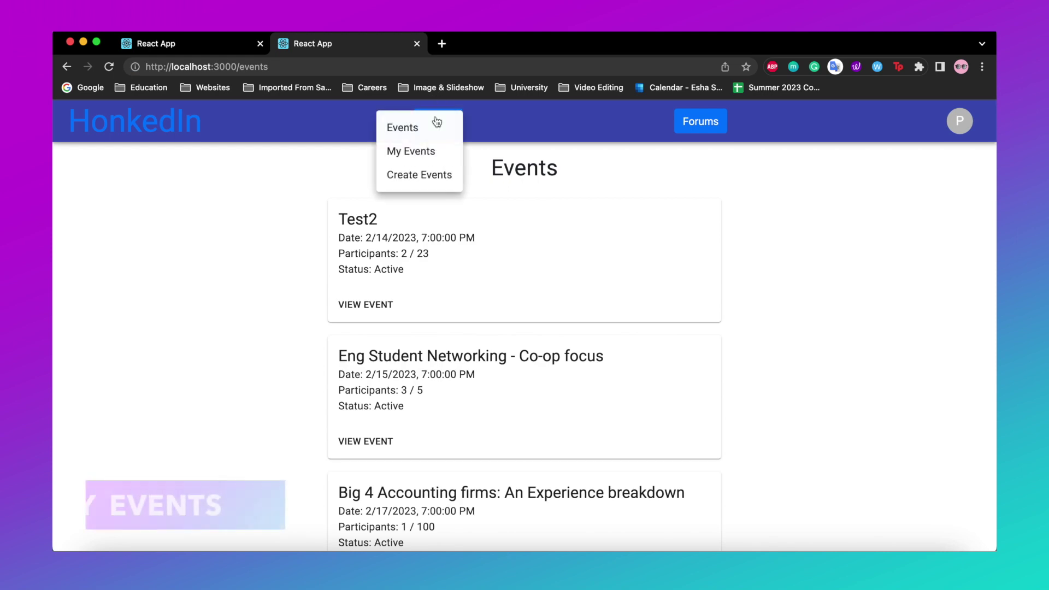
Go to My Events and look over the list, including Eating Pizza's cancelled status.
left_click(414, 148)
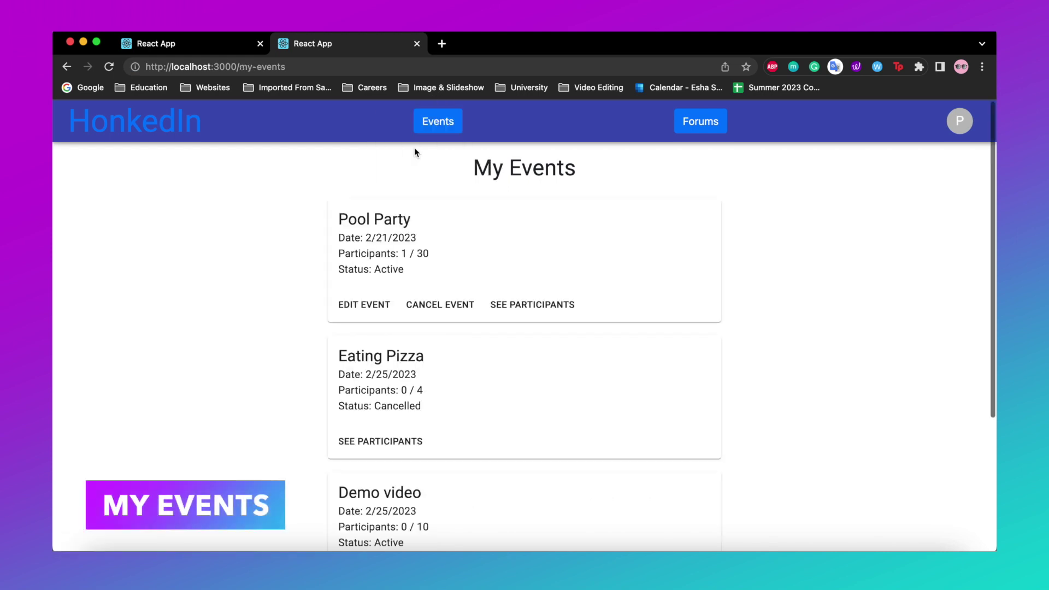
scroll(267, 361, "down", 4)
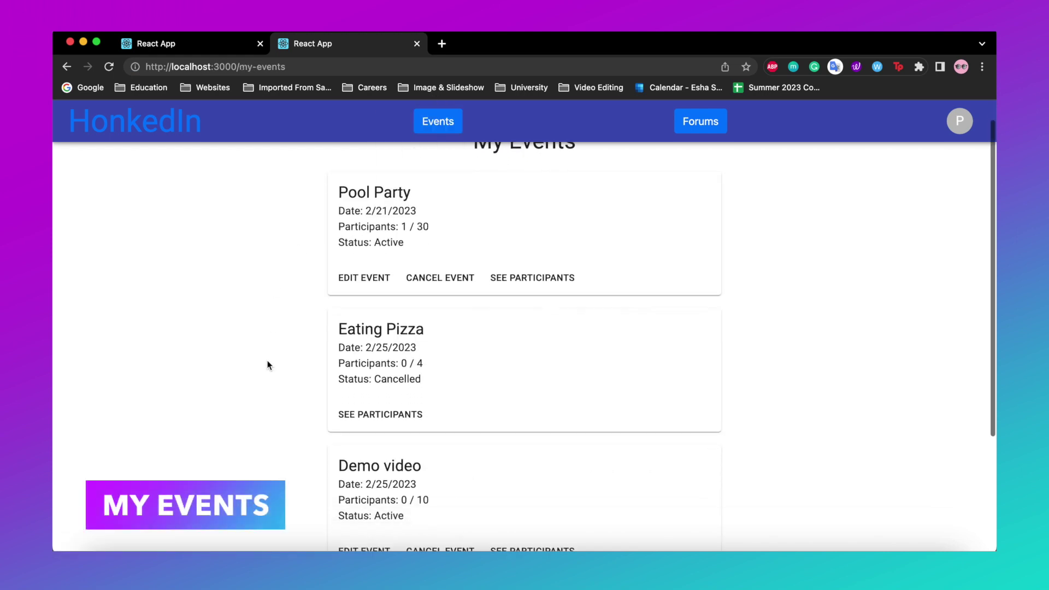
scroll(267, 365, "up", 3)
scroll(268, 363, "up", 1)
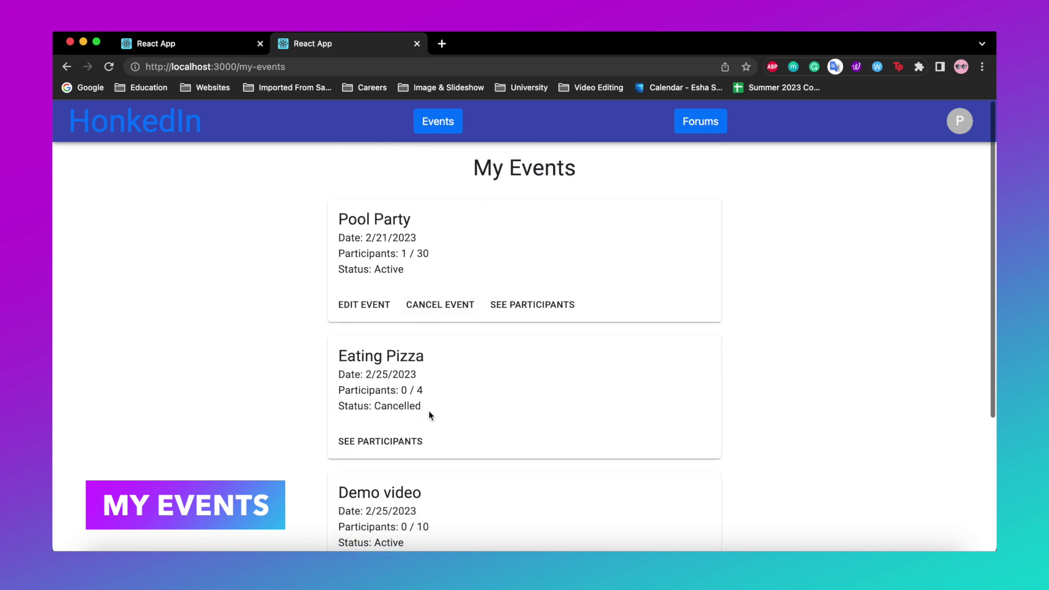
left_click_drag(427, 411, 332, 415)
left_click(332, 414)
Check Pool Party's participants, then bring up Pool Party's edit form.
left_click(529, 312)
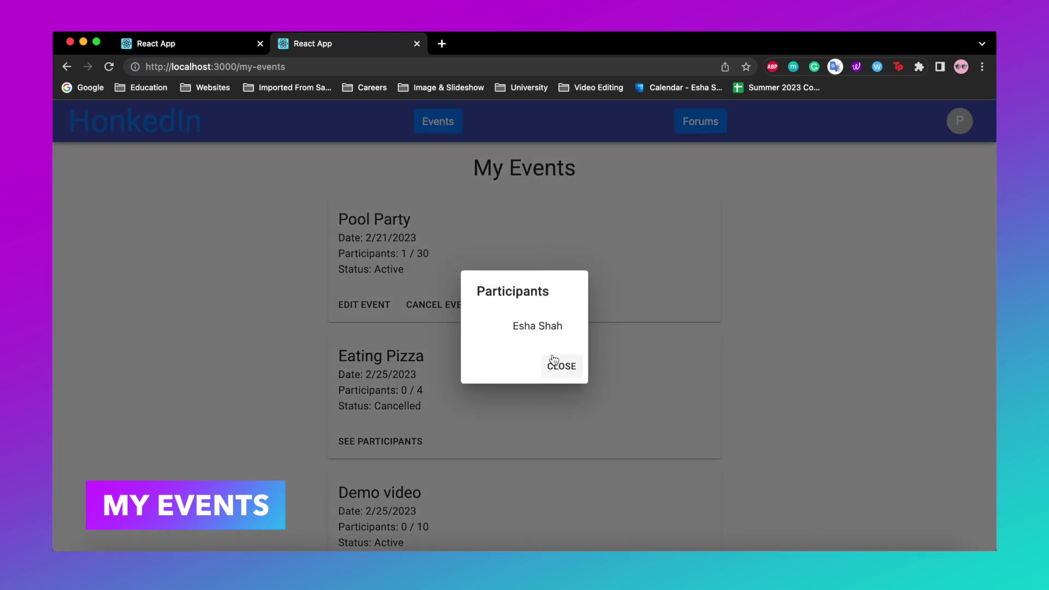
left_click(564, 367)
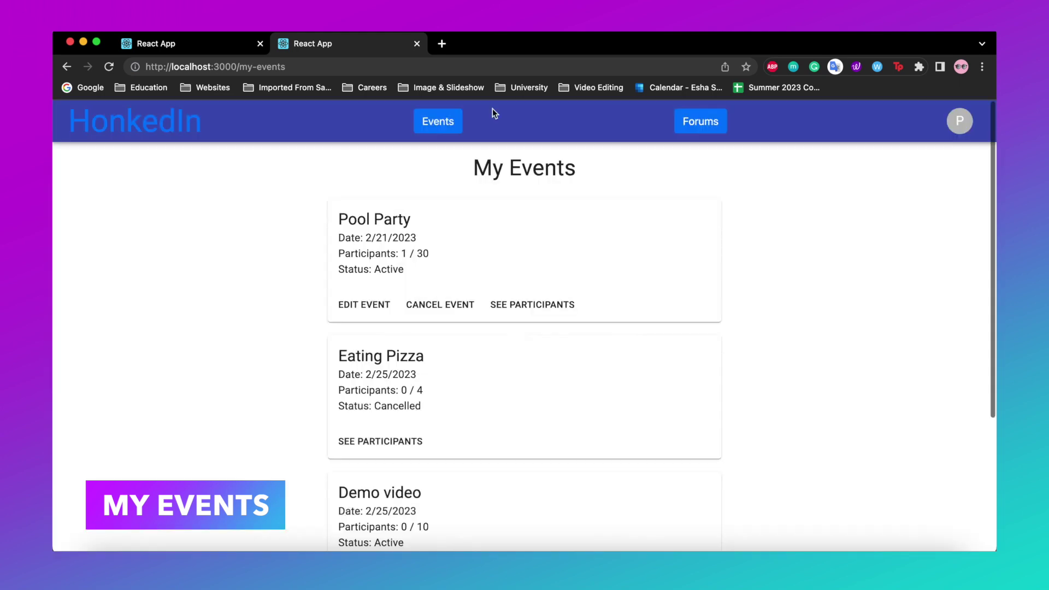
left_click(348, 307)
Rename the Pool Party event to 'Pool Party!' and save it.
left_click(525, 273)
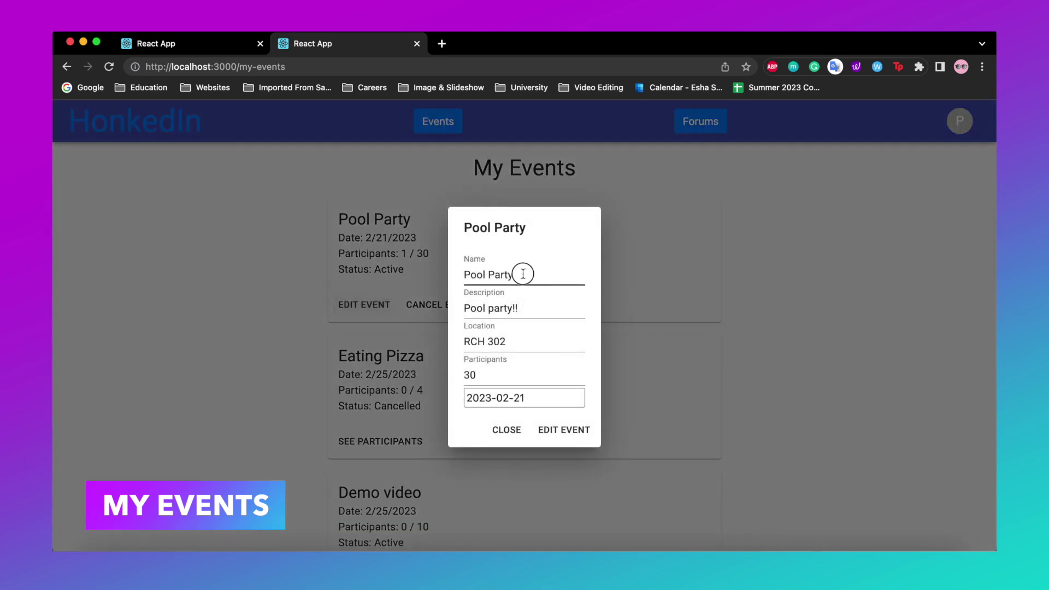
type("!")
left_click(571, 434)
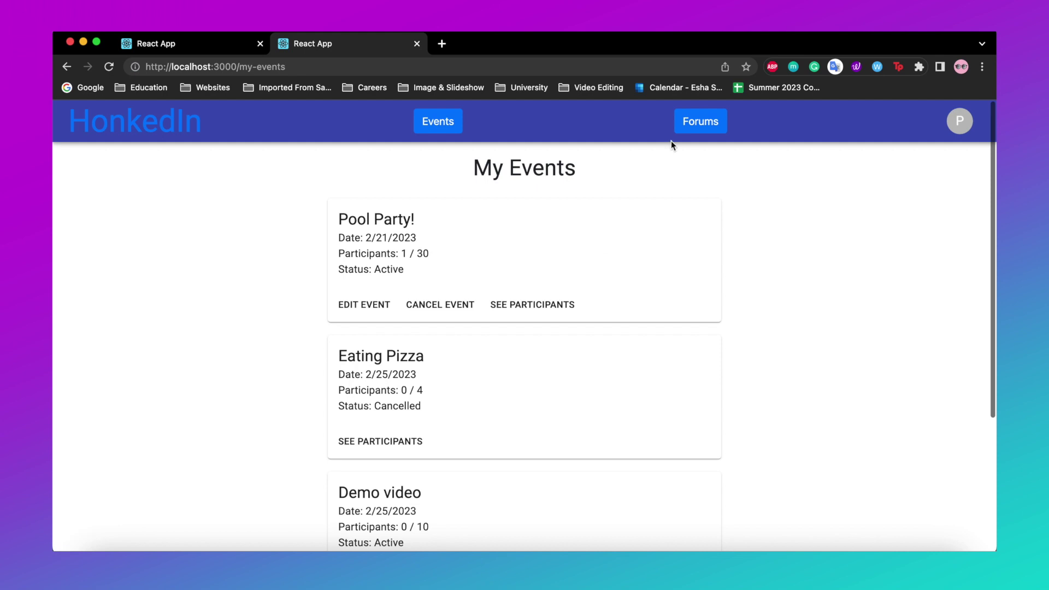
Submit a forum named 'Demo video' with description 'This is great!'.
left_click(690, 131)
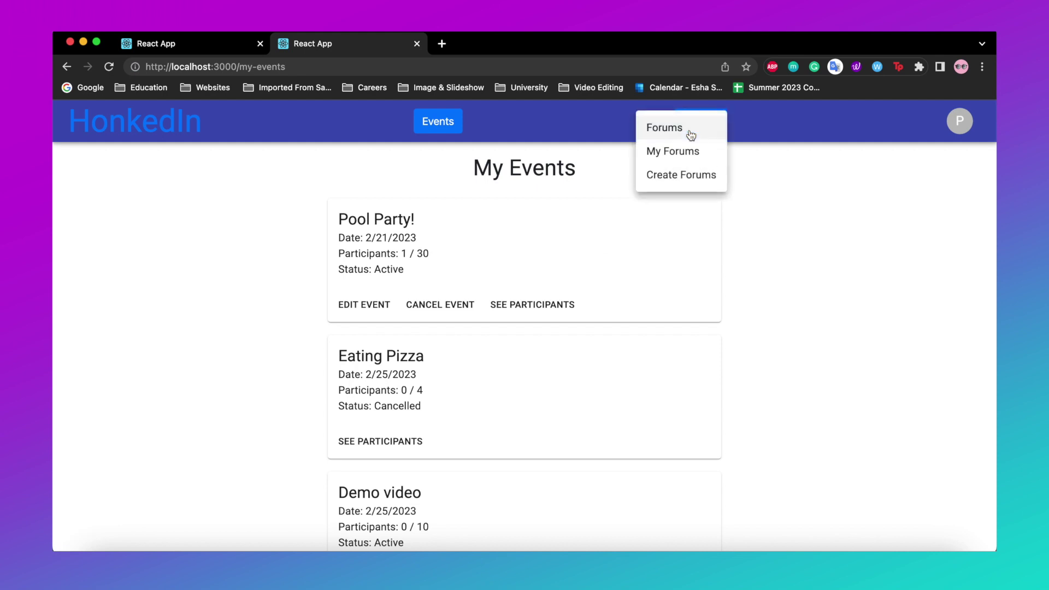
left_click(677, 175)
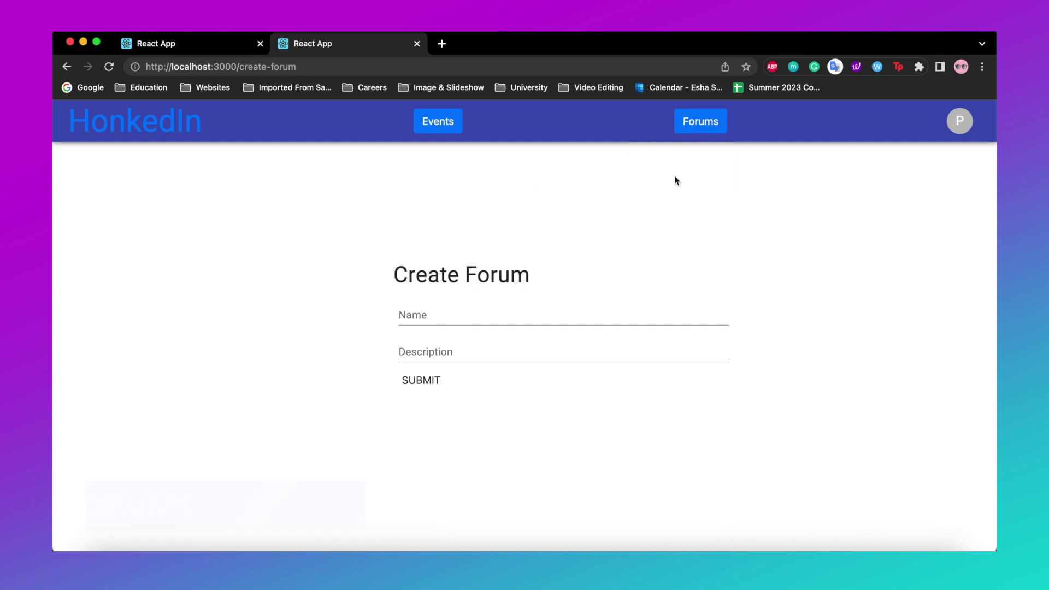
left_click(433, 312)
type("Demo video")
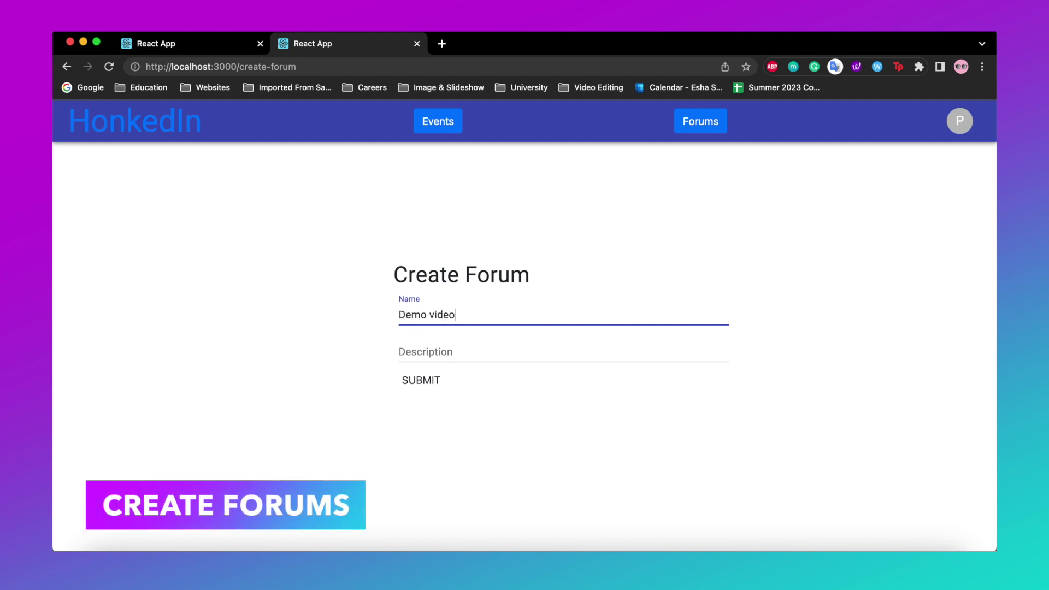
left_click(408, 346)
type("This is")
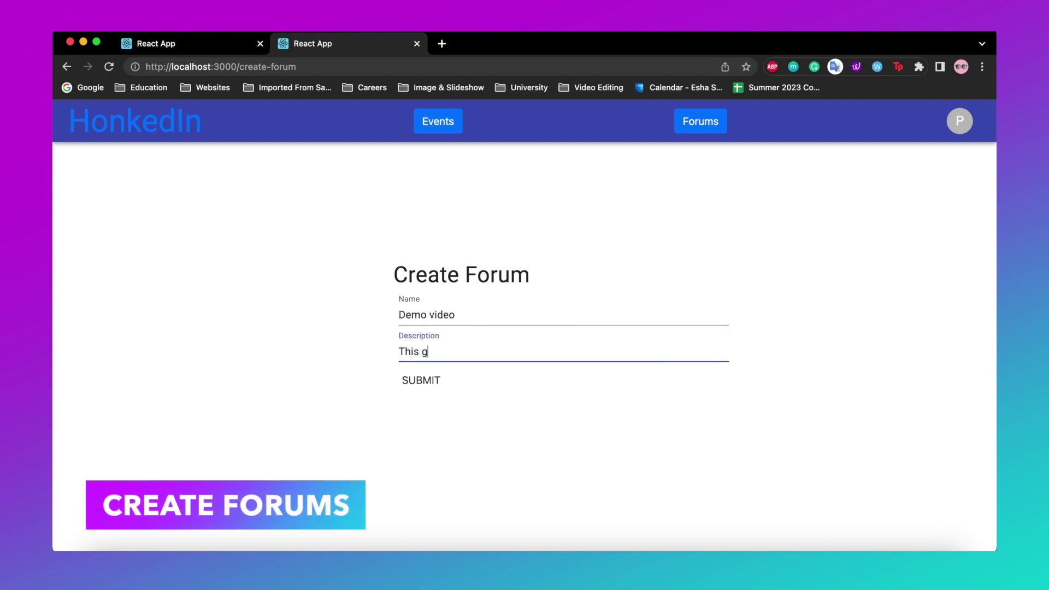
type(" great!")
left_click(429, 385)
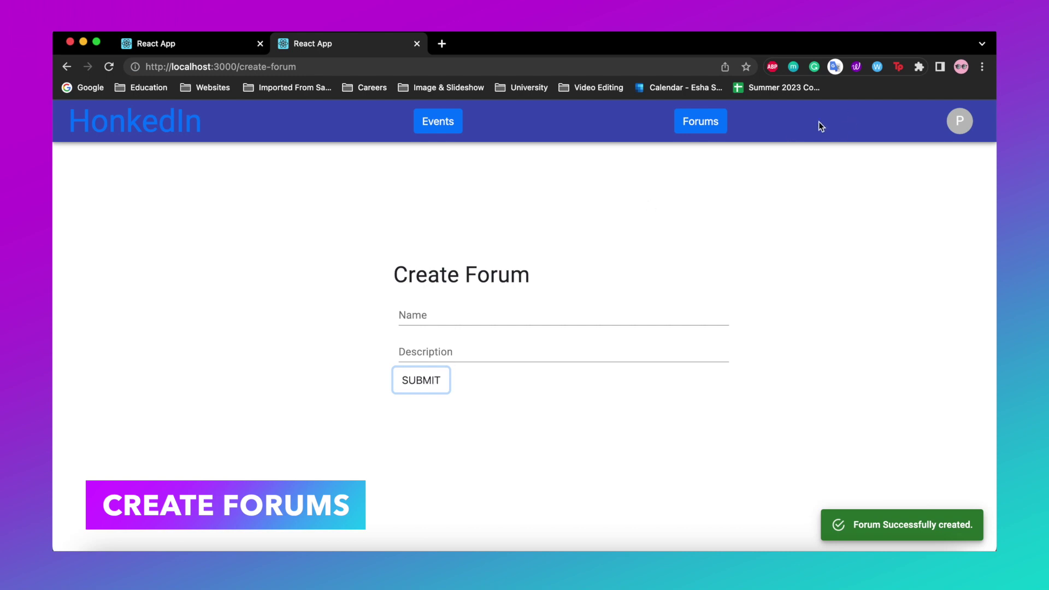
left_click(713, 123)
In My Forums, append '!' to the Crying!! forum title and save it as 'Crying!!!'.
left_click(671, 154)
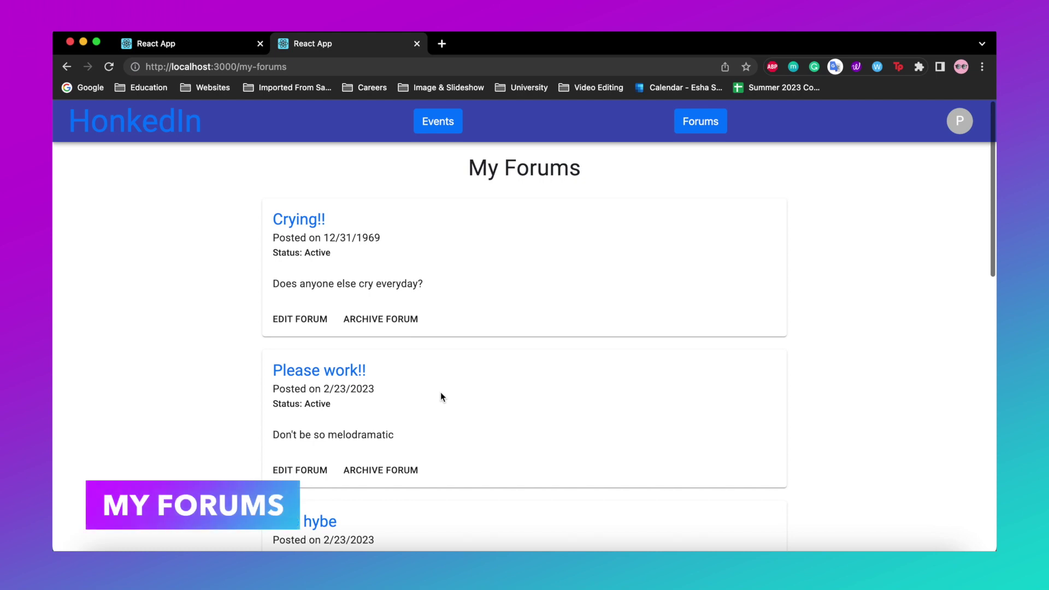
scroll(440, 393, "down", 8)
scroll(441, 393, "up", 5)
scroll(440, 392, "up", 3)
left_click(298, 322)
left_click(525, 313)
type("!!!")
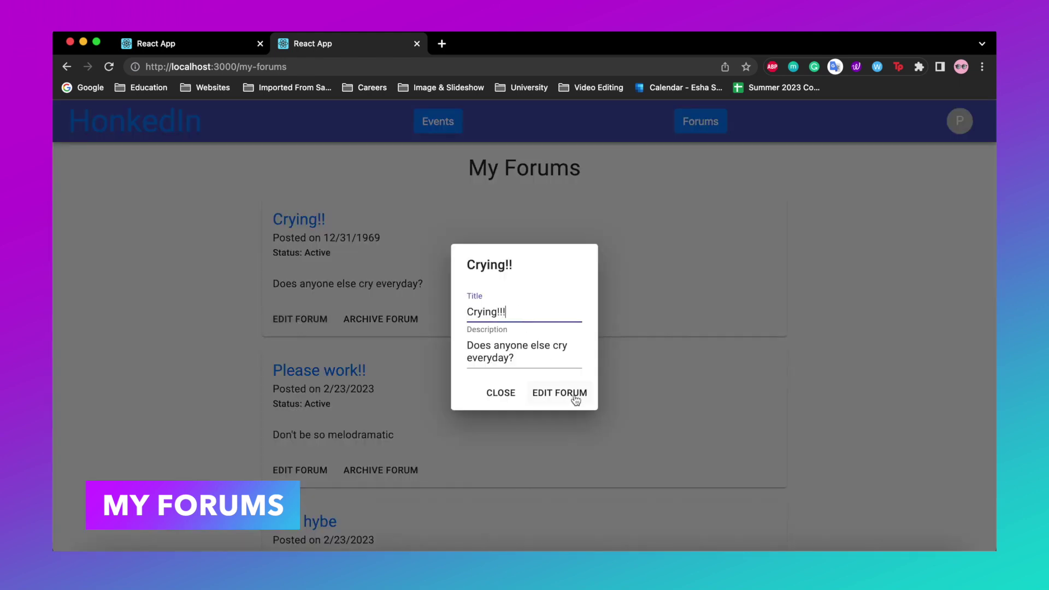
left_click(571, 398)
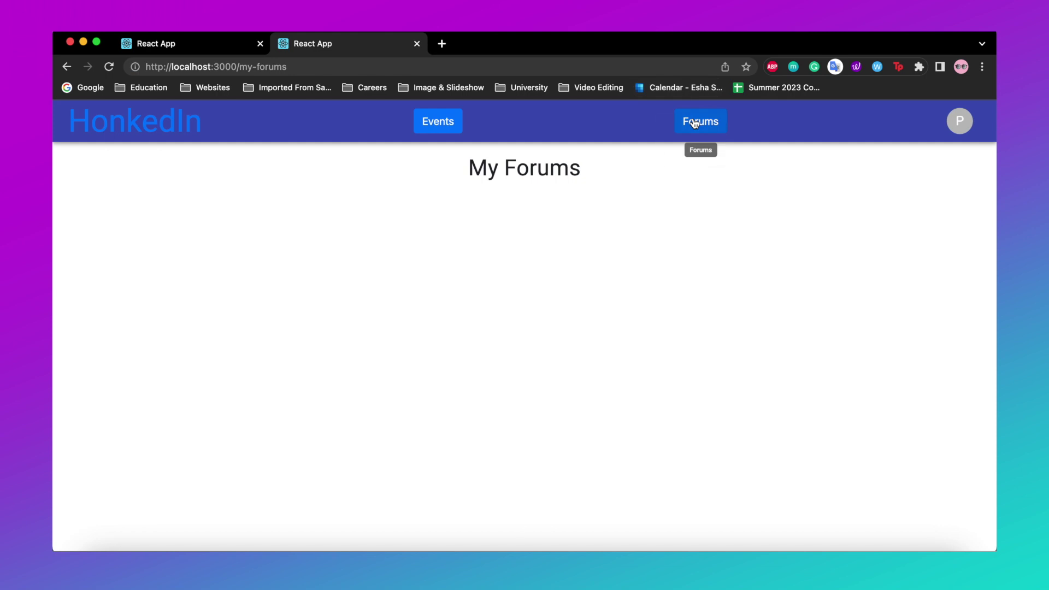
left_click(694, 121)
Post the comment 'I love oreos!' on the sleep-for-a-week forum post.
left_click(680, 129)
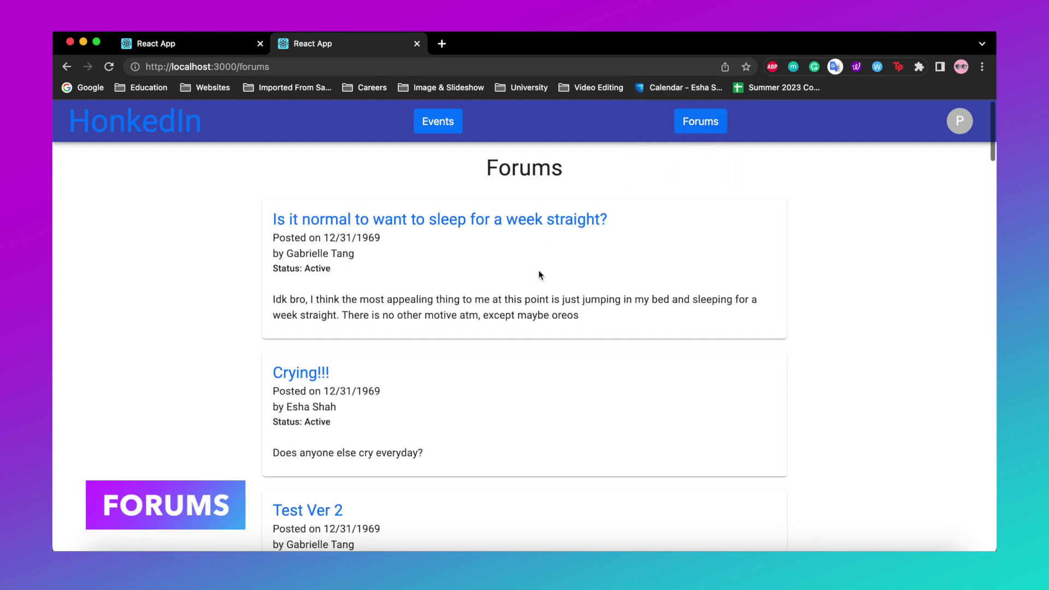
scroll(539, 273, "down", 3)
scroll(539, 275, "up", 3)
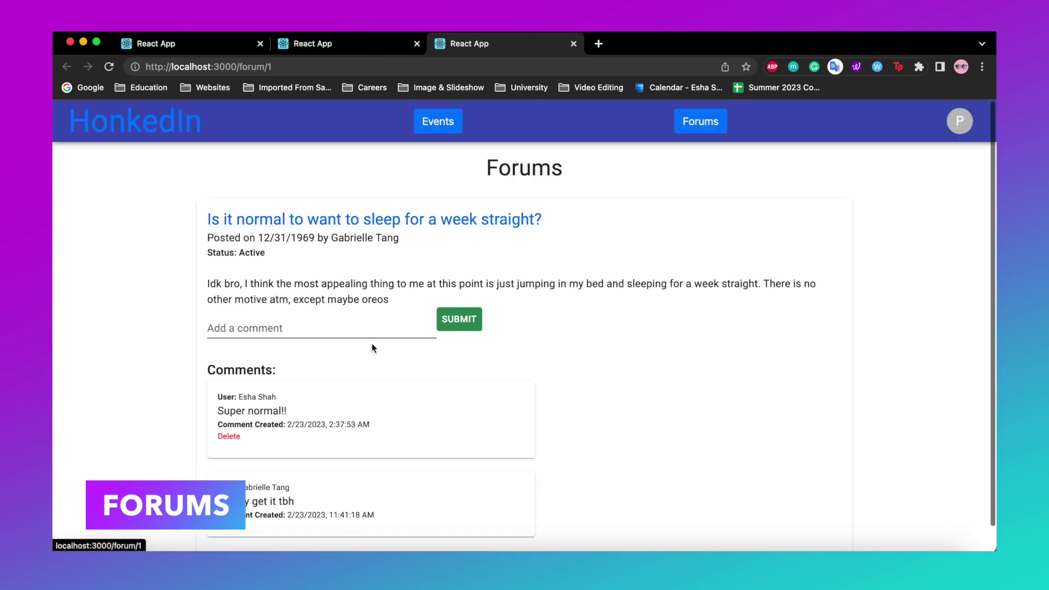
scroll(372, 346, "down", 1)
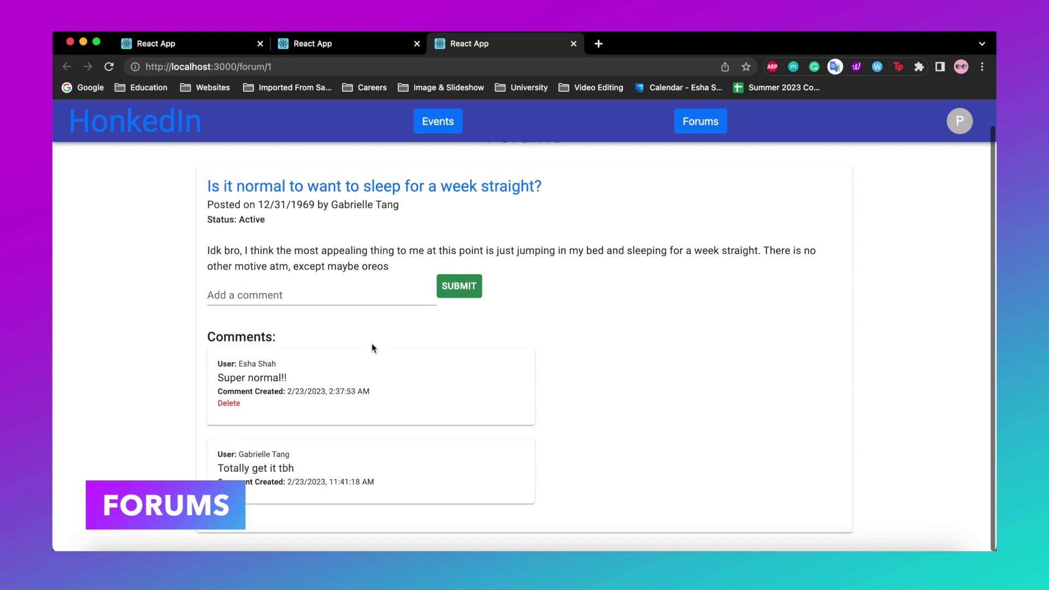
left_click(358, 304)
type("I love oreos!")
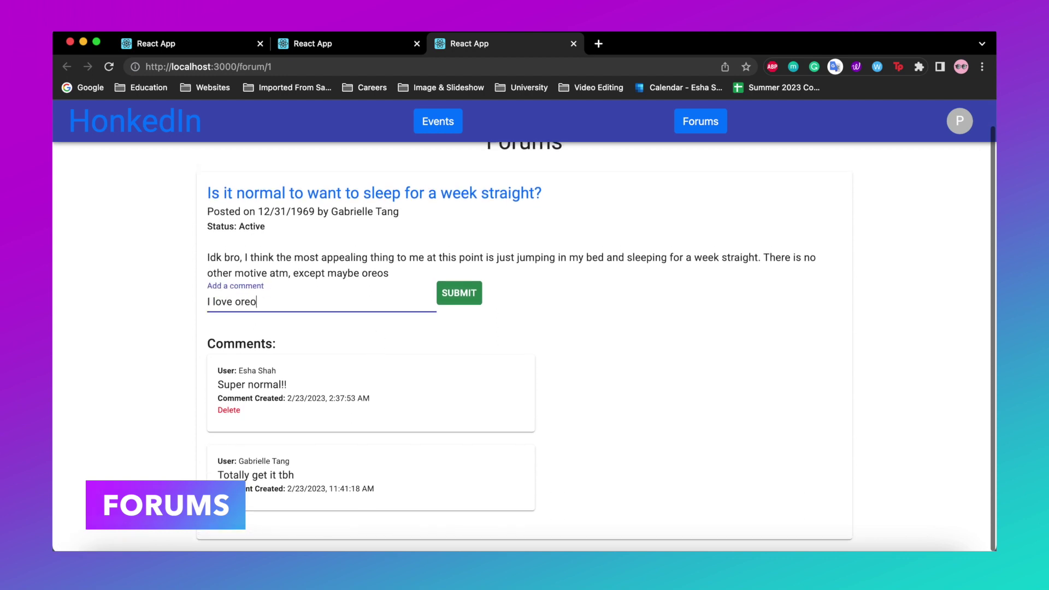
left_click(468, 300)
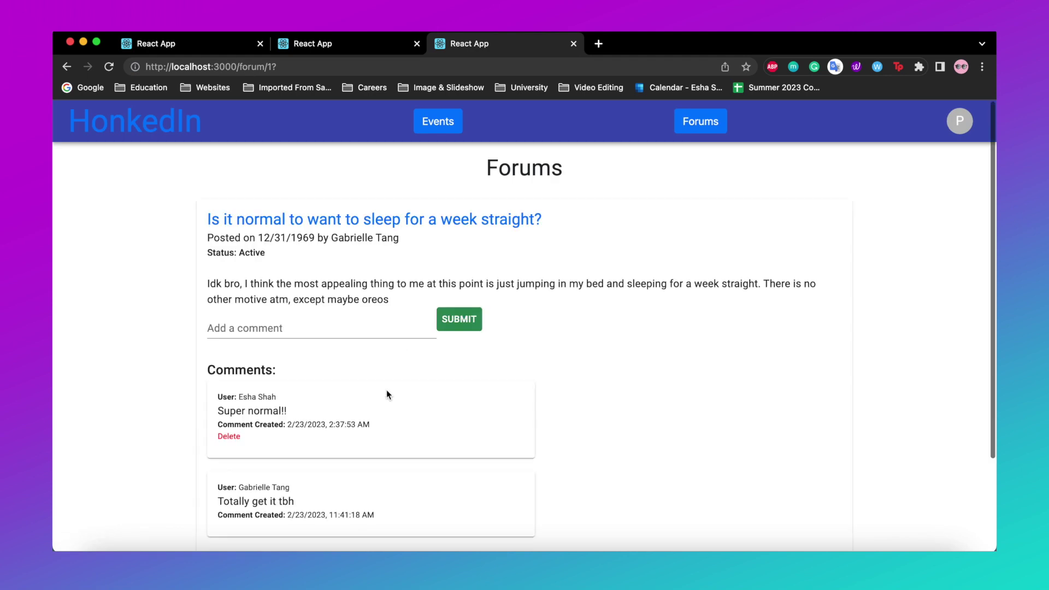
scroll(387, 394, "down", 4)
scroll(273, 402, "down", 1)
scroll(274, 402, "up", 1)
scroll(273, 402, "down", 1)
left_click(965, 131)
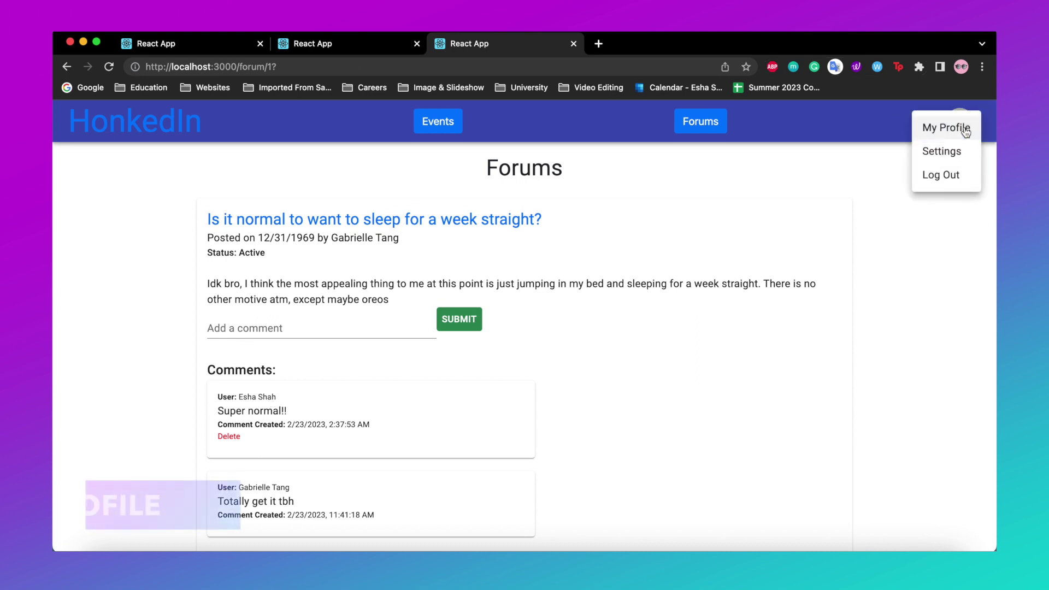
Edit the profile About Me to 'I like to edit videos.' and save the profile.
left_click(966, 130)
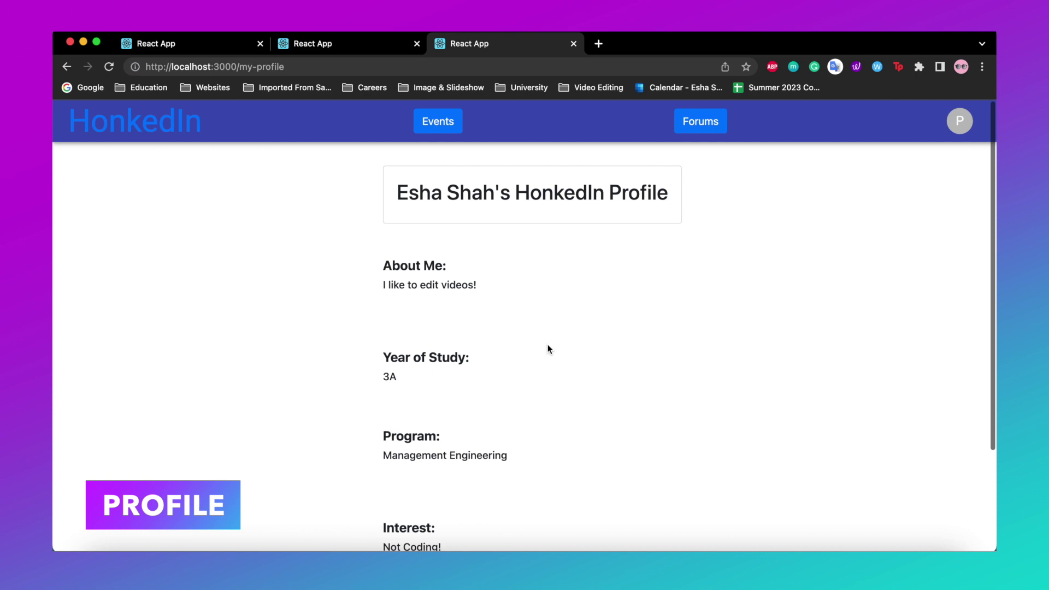
scroll(425, 257, "down", 3)
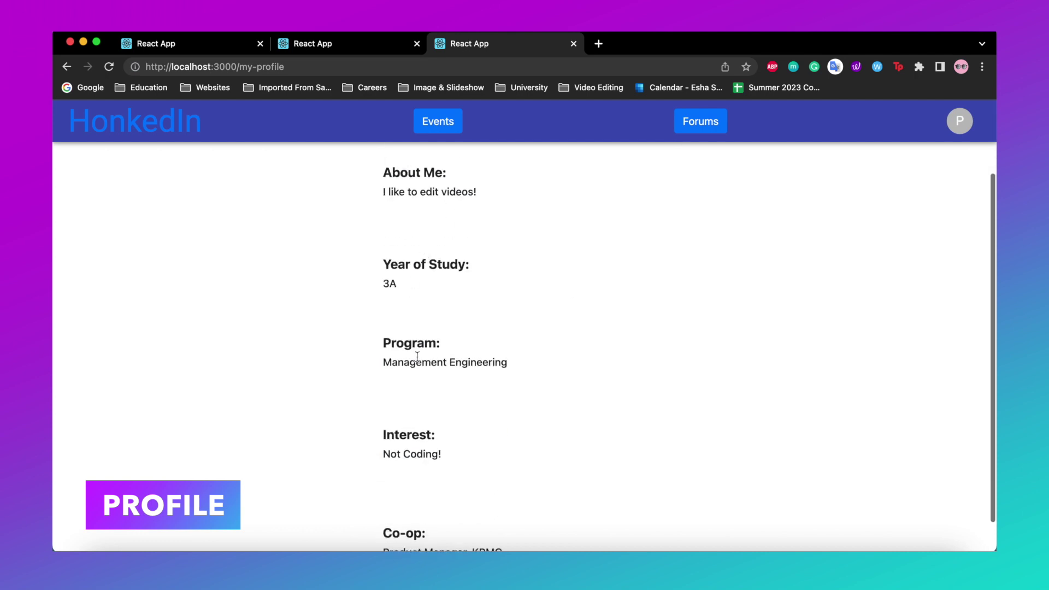
scroll(417, 357, "down", 1)
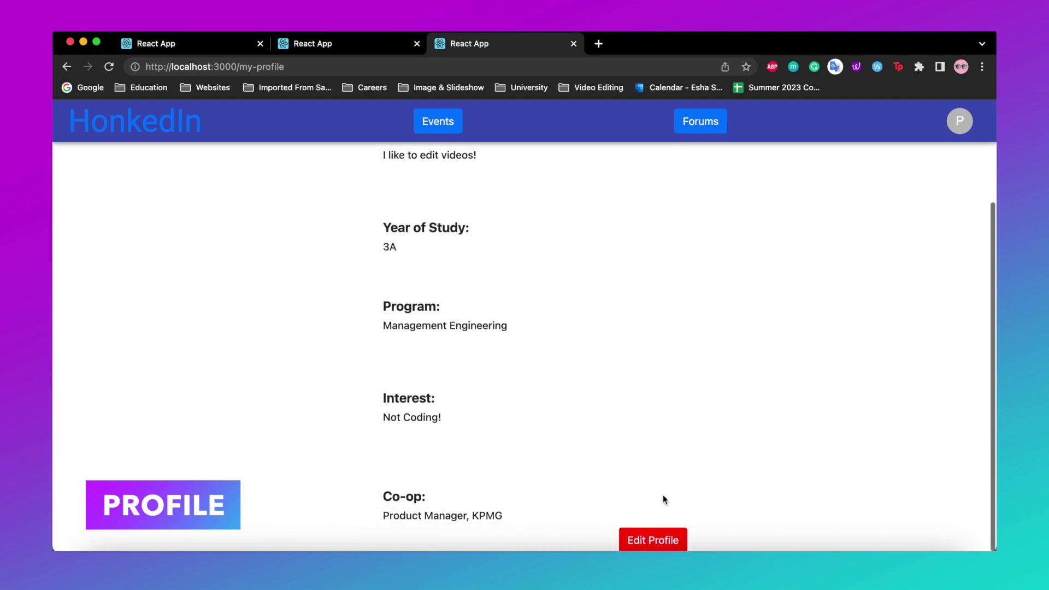
left_click(650, 540)
scroll(519, 271, "up", 5)
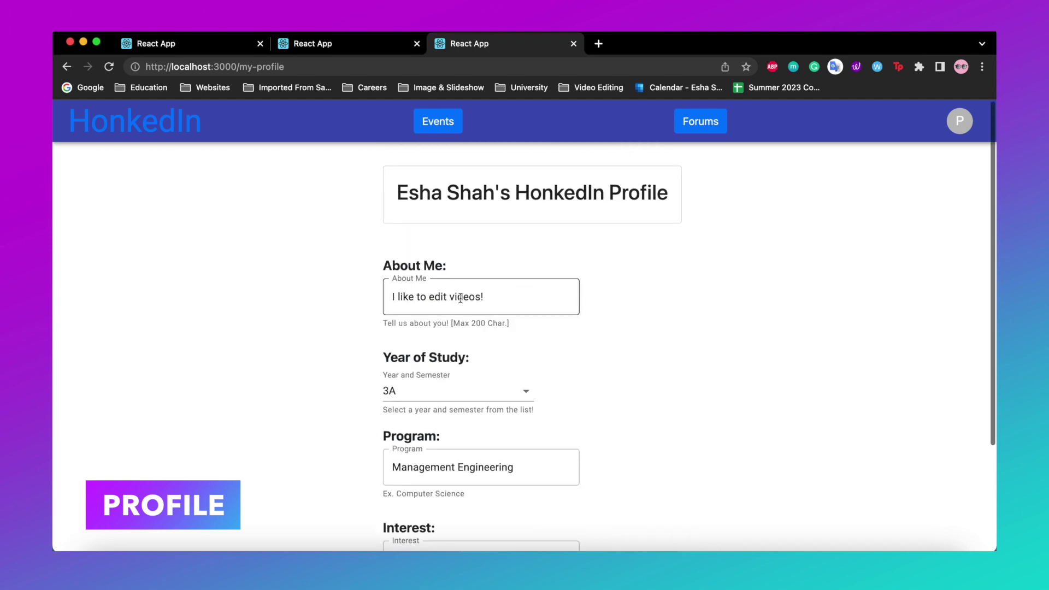
left_click(501, 292)
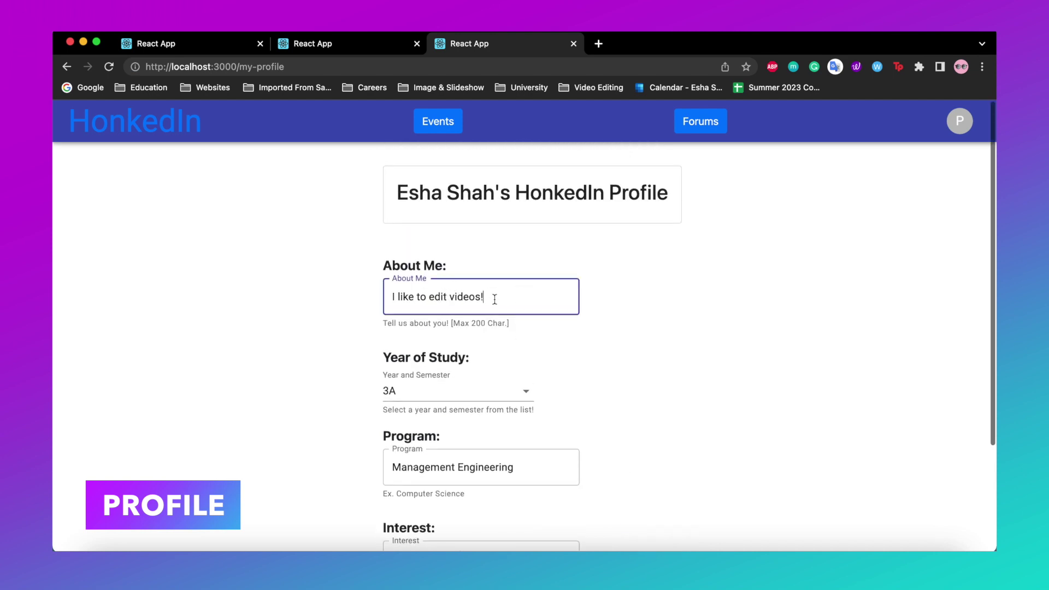
key("BackSpace")
left_click(759, 315)
scroll(738, 372, "down", 3)
left_click(676, 535)
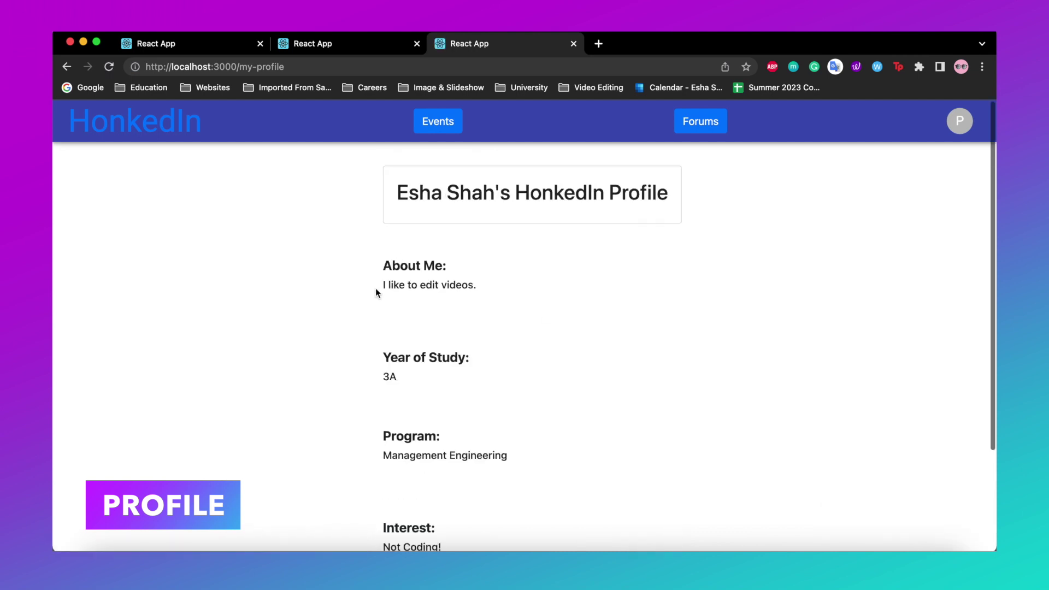
left_click(956, 121)
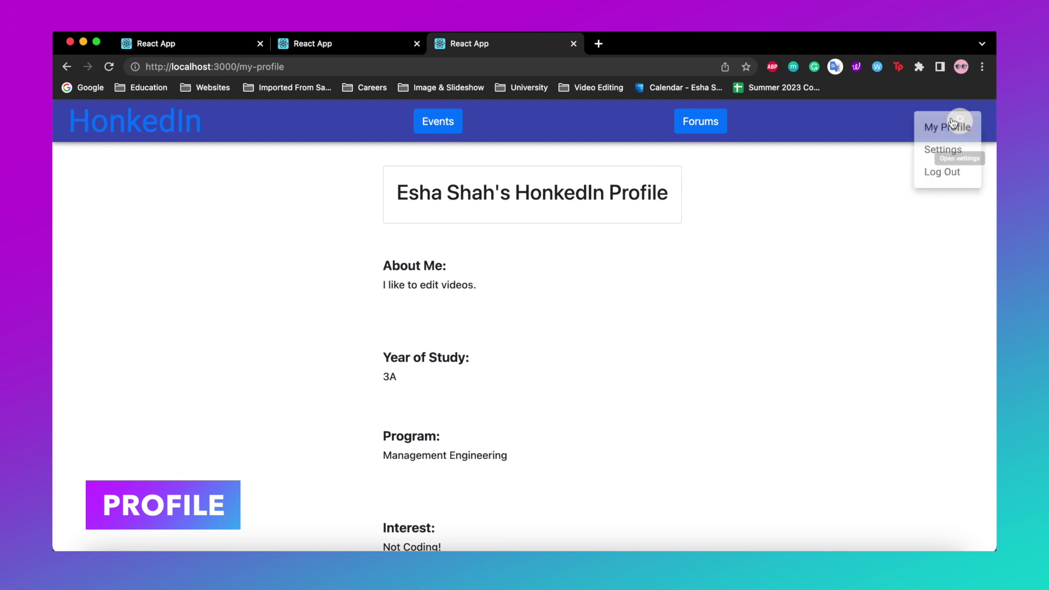
In Settings, view and cancel the Update Credentials form, then archive the account from Update Account Status.
left_click(934, 149)
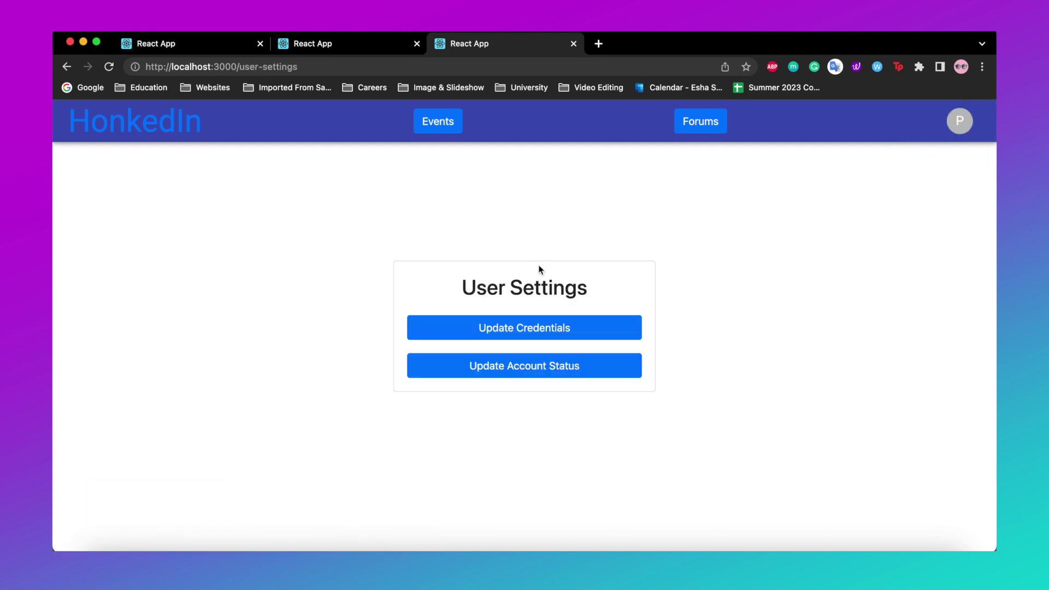
left_click(495, 328)
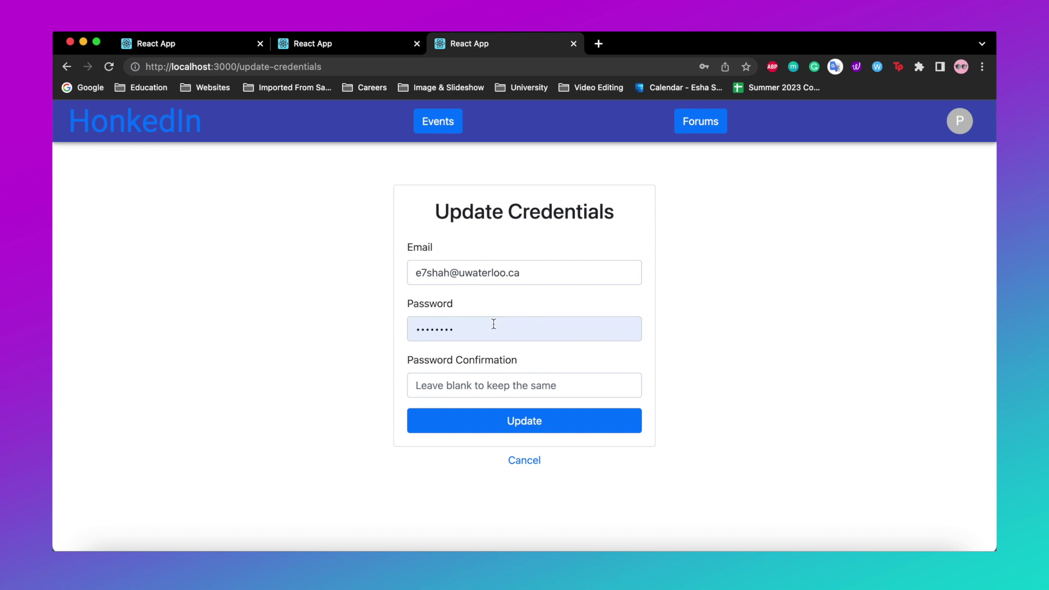
left_click(518, 462)
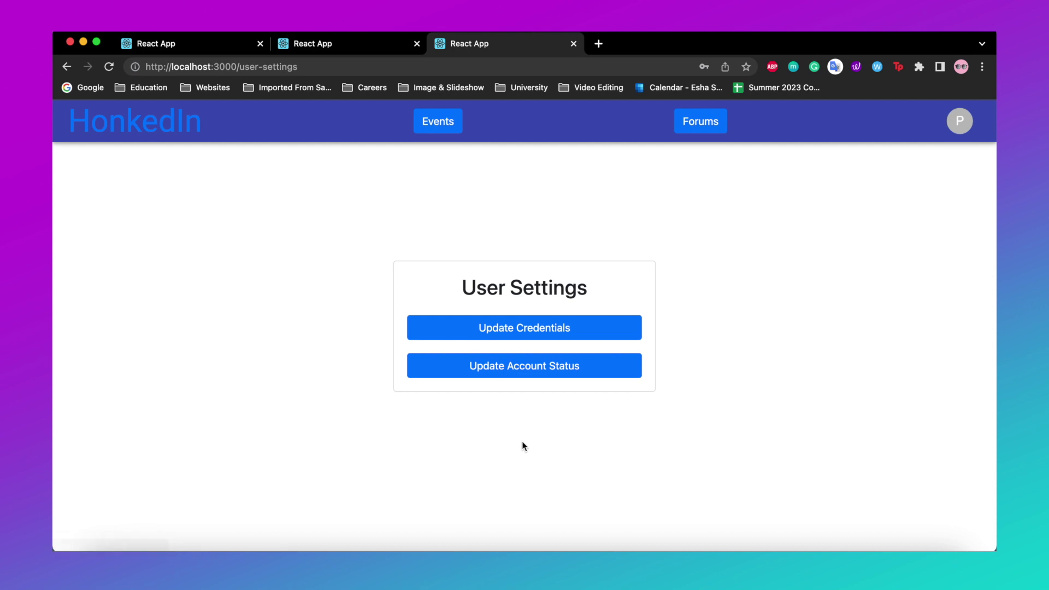
left_click(538, 377)
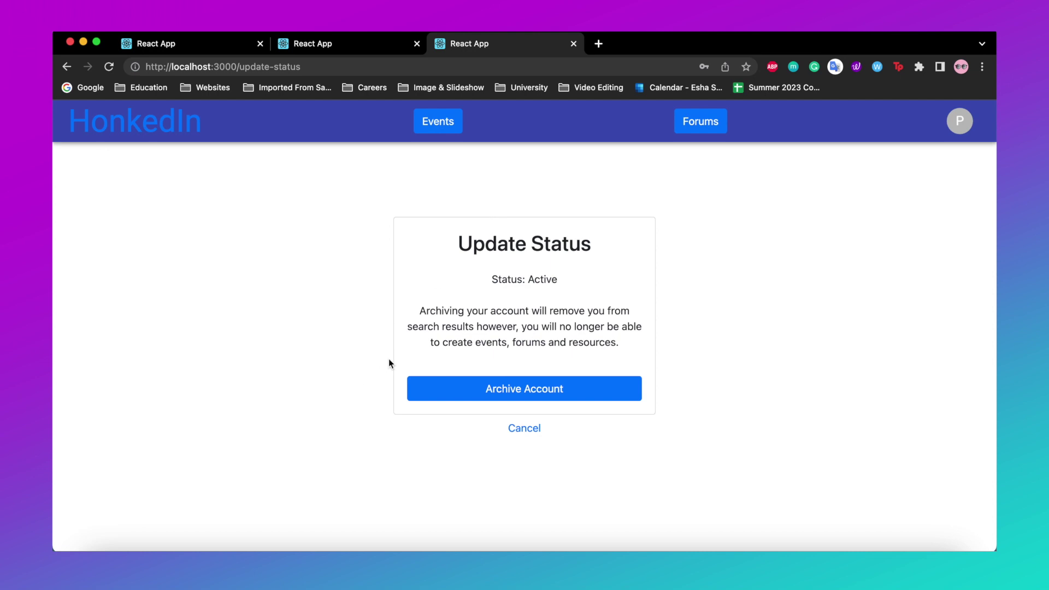
left_click(553, 390)
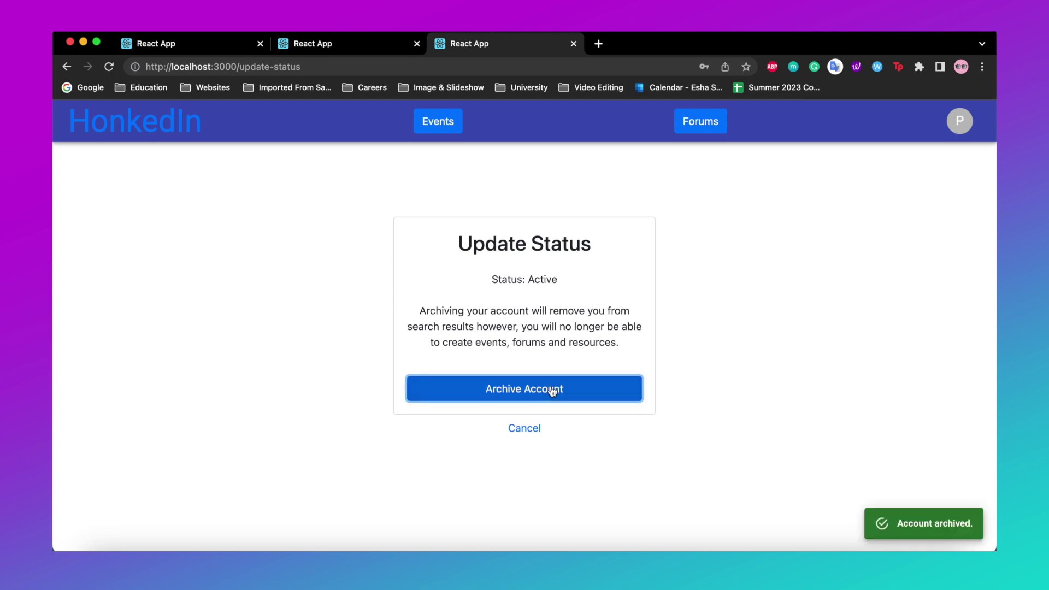
Reactivate the archived account so its status returns to Active.
left_click(541, 389)
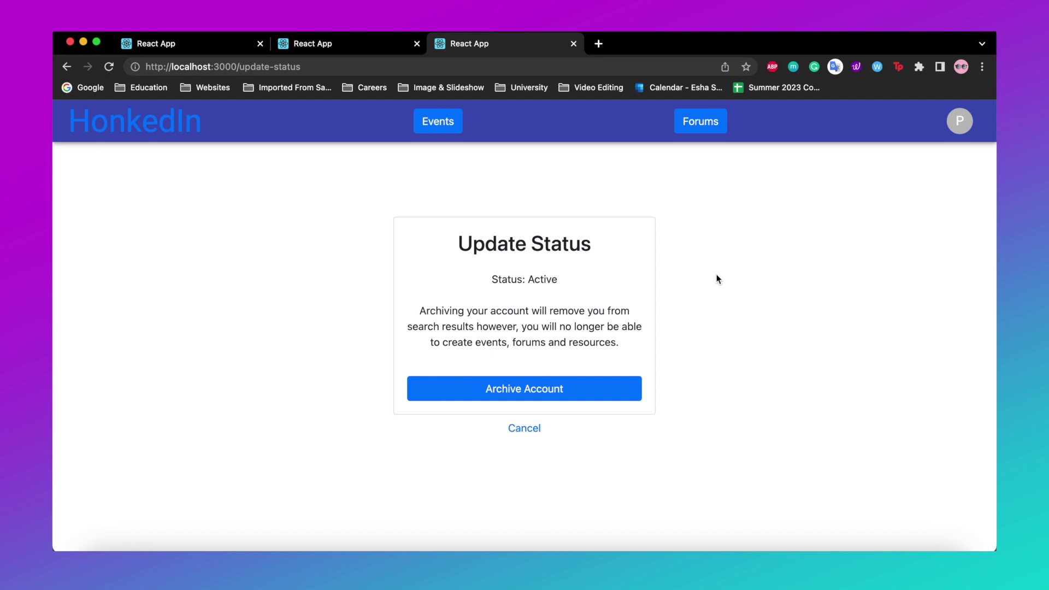
Browse the Events and Forums dropdowns, then log out via the avatar menu.
left_click(452, 128)
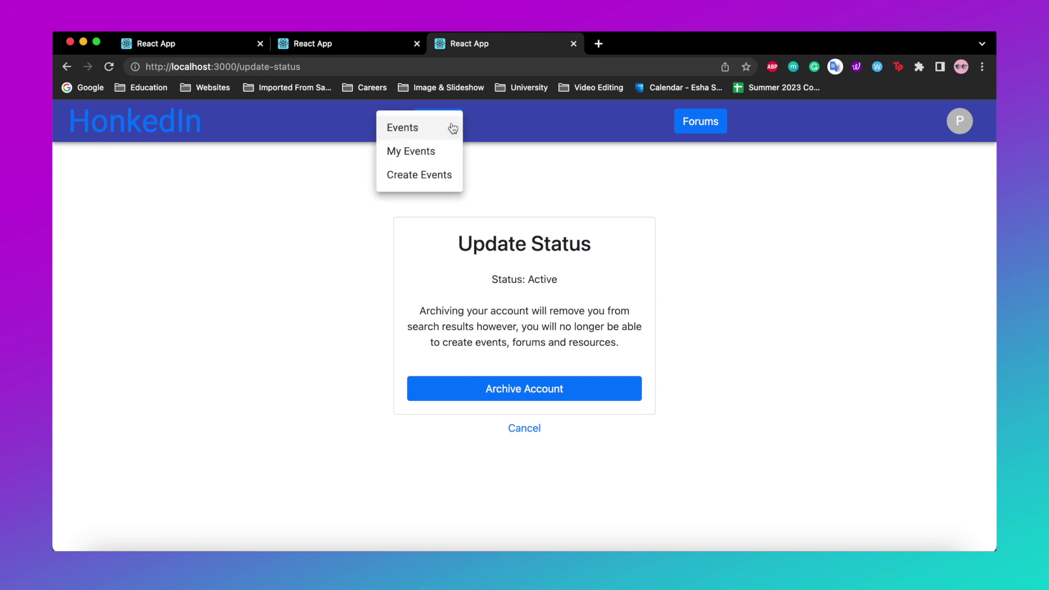
left_click(694, 130)
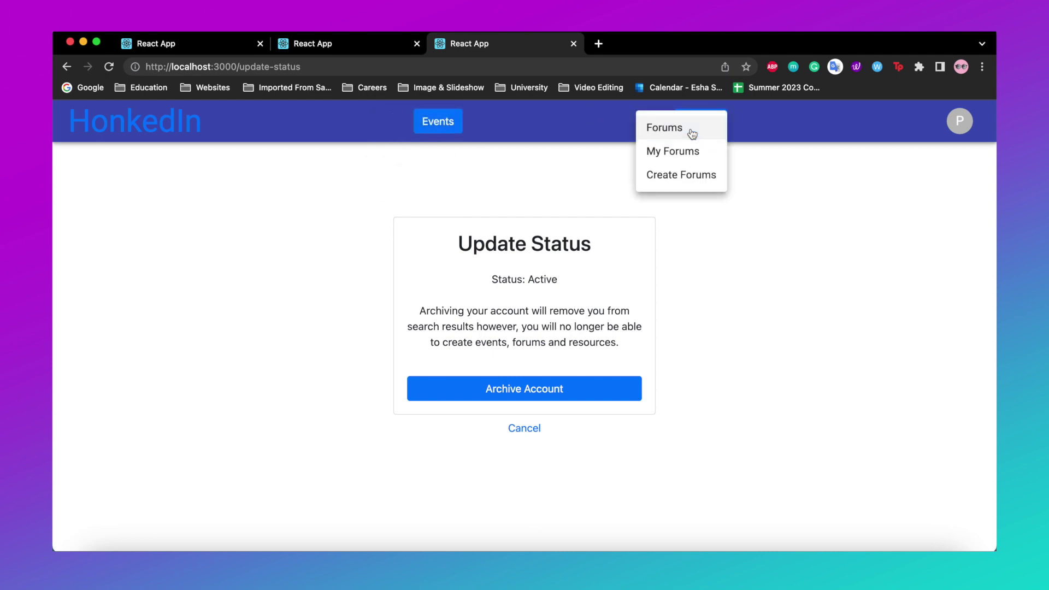
left_click(812, 197)
left_click(970, 124)
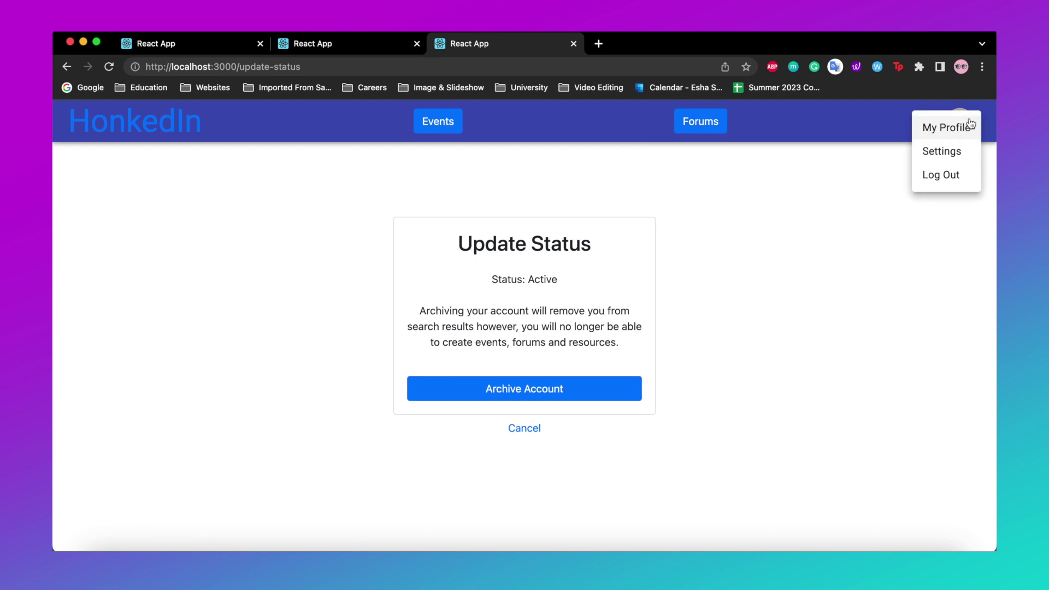
left_click(948, 180)
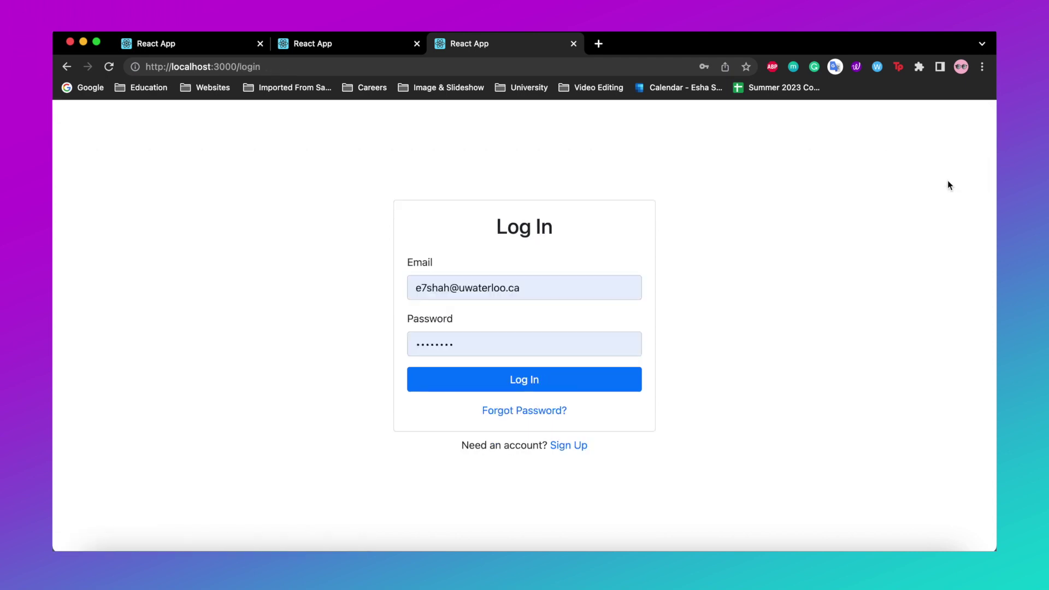